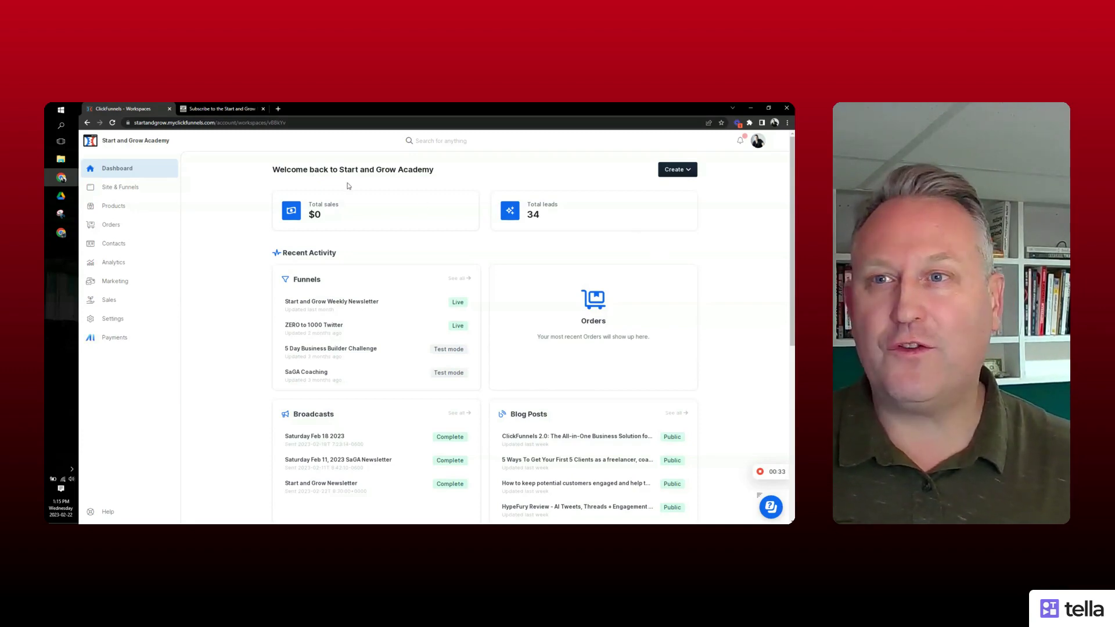
- View the live Start and Grow Newsletter subscribe page, then go back to the ClickFunnels dashboard
click(188, 112)
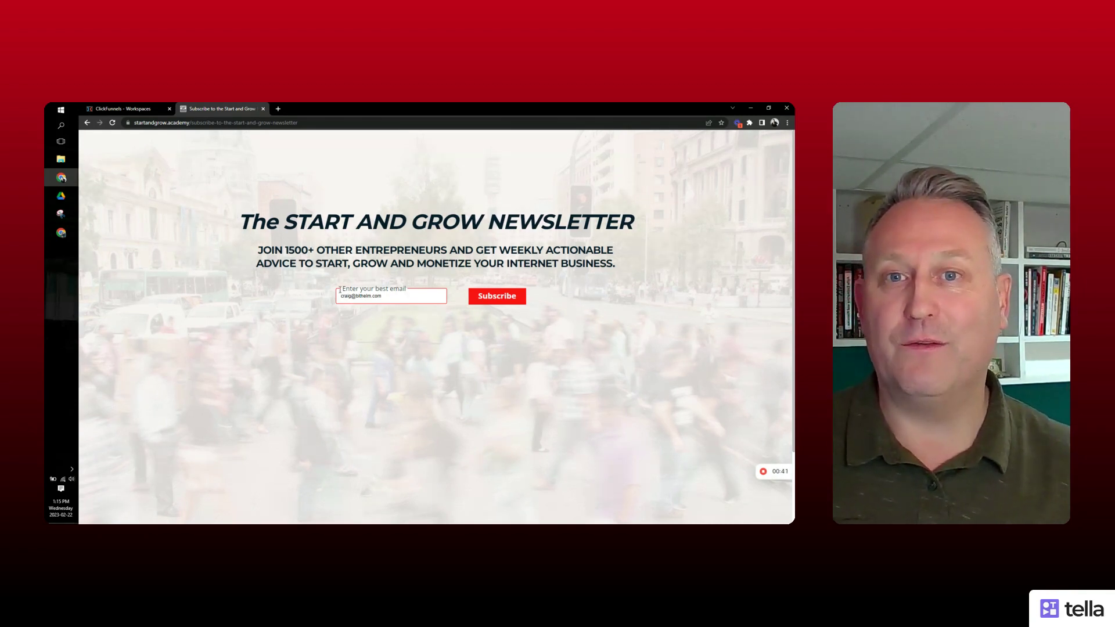
scroll(342, 284, down, 2)
scroll(346, 280, up, 2)
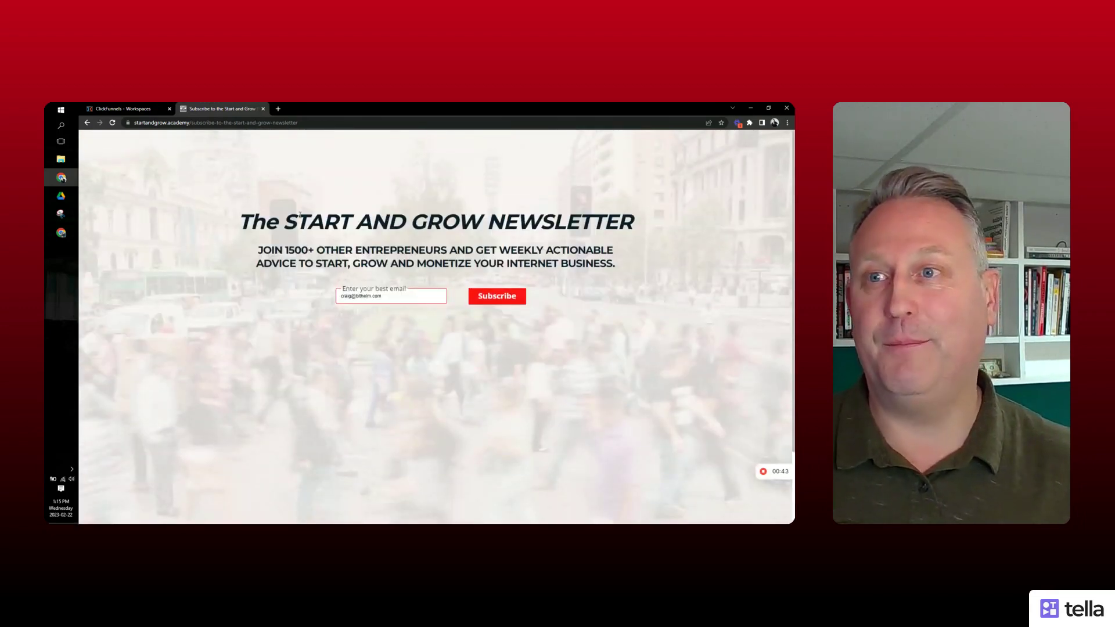
click(121, 108)
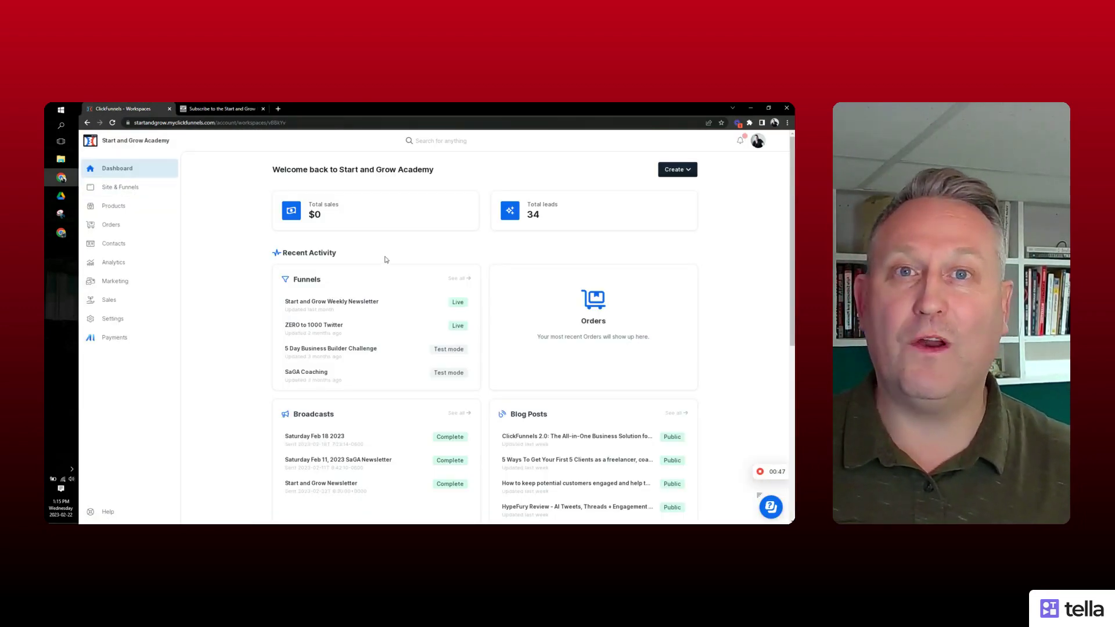
- Go to Site & Funnels > Funnels and open the Start and Grow Weekly Newsletter funnel
click(133, 192)
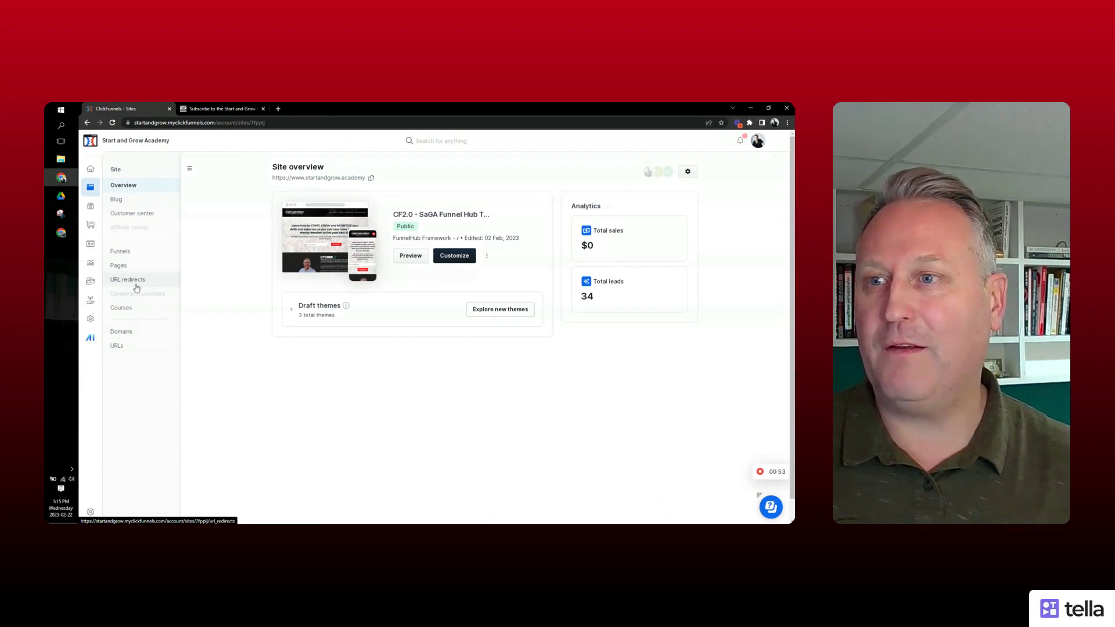
click(134, 252)
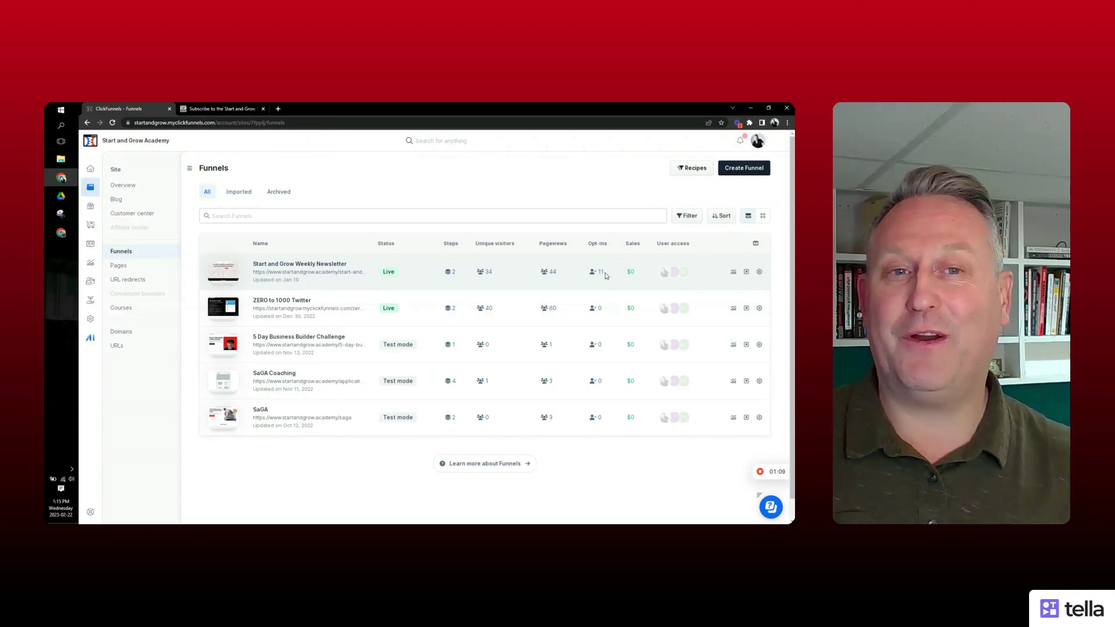
click(320, 271)
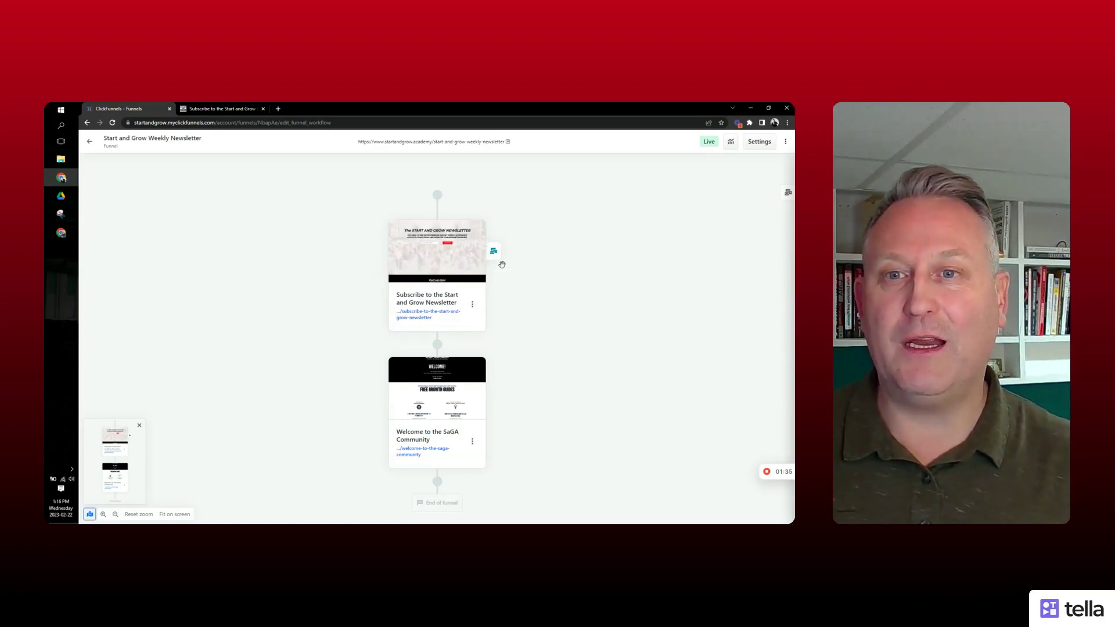
- Begin adding a new step before the first page, then cancel it
mouse_move(389, 251)
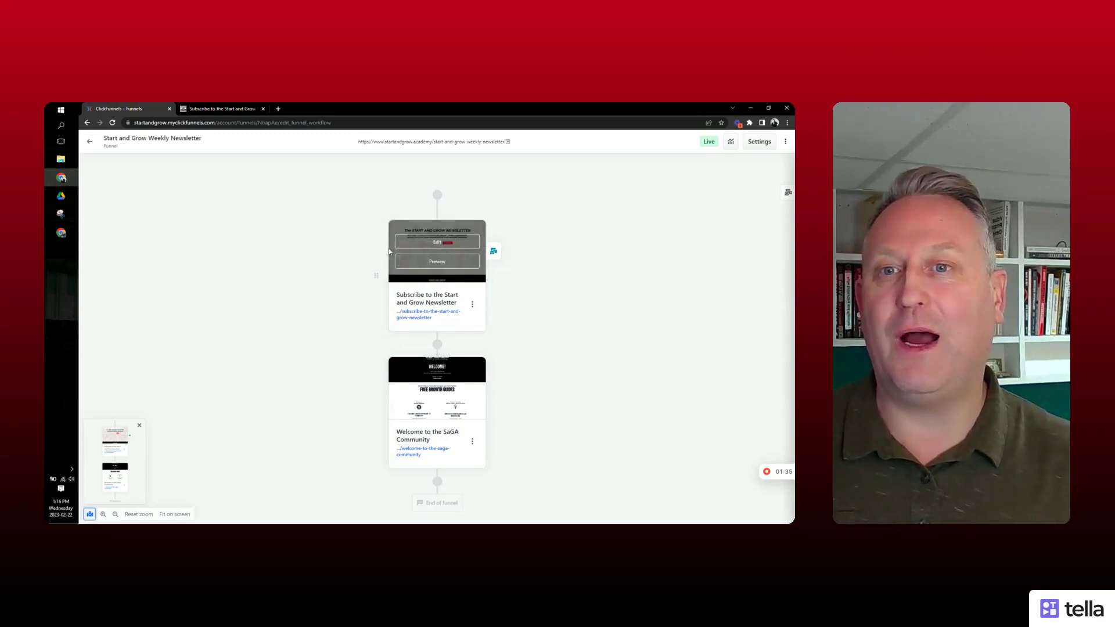
click(437, 196)
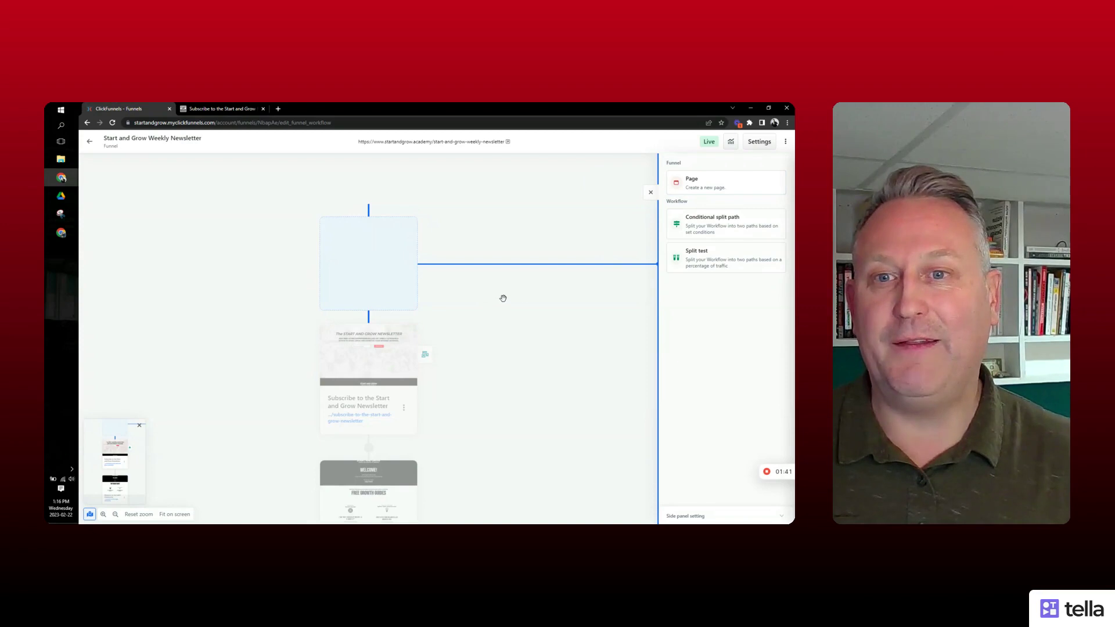
click(650, 193)
- Open the Subscribe to the Start and Grow Newsletter page in the page editor
mouse_move(429, 274)
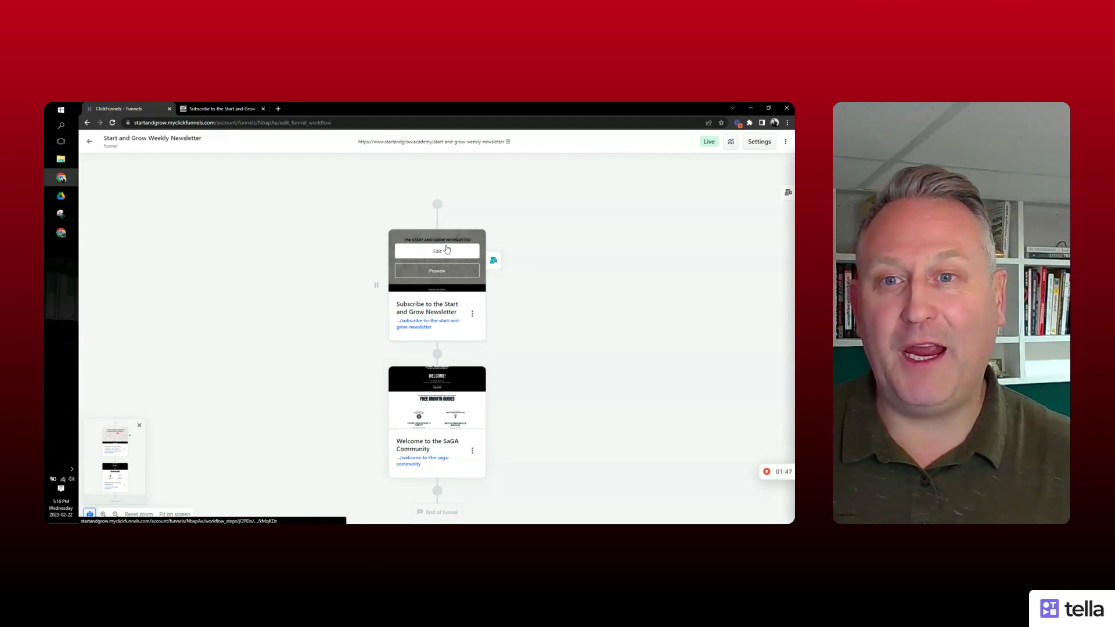
mouse_move(440, 408)
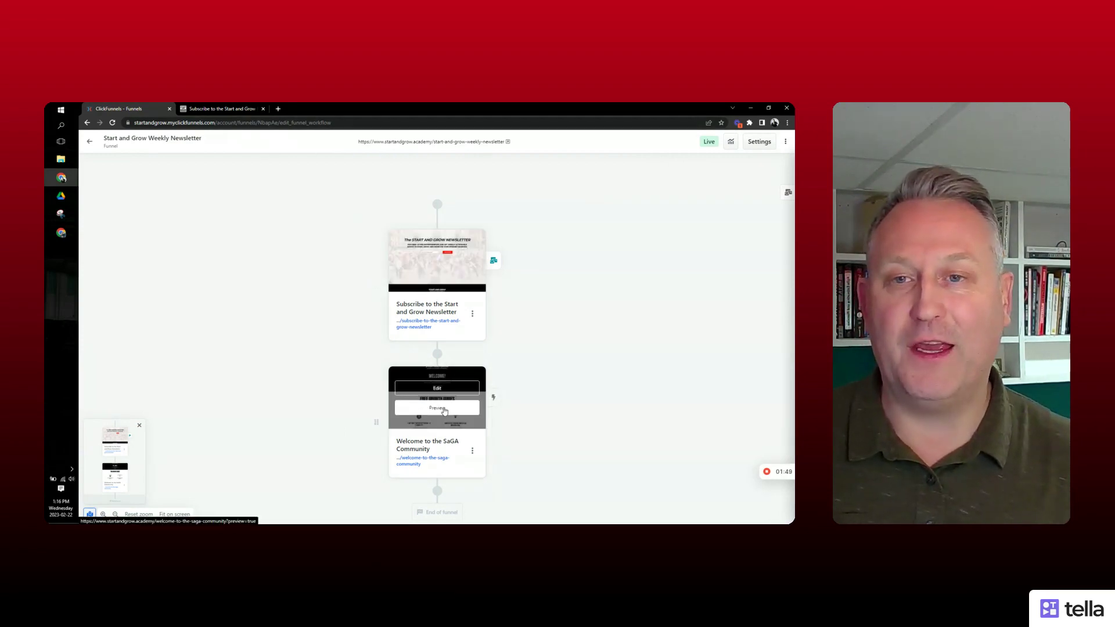
click(444, 251)
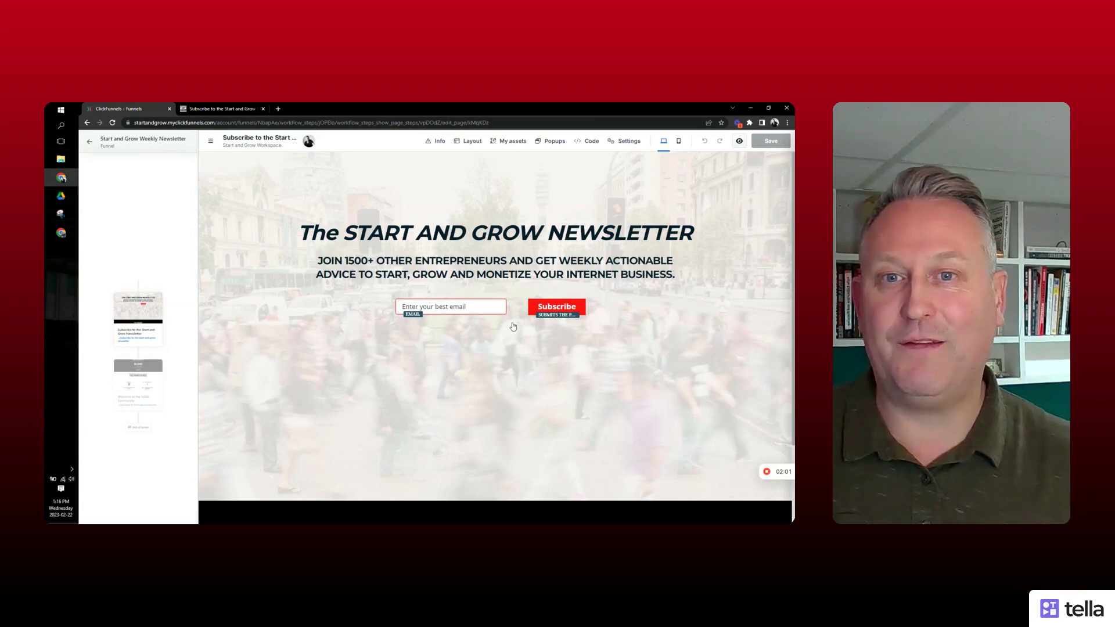
- Inspect the hero section's settings: XL width, padding 9, 30 and 1, full-width background image
scroll(513, 260, down, 2)
scroll(513, 260, up, 2)
click(610, 296)
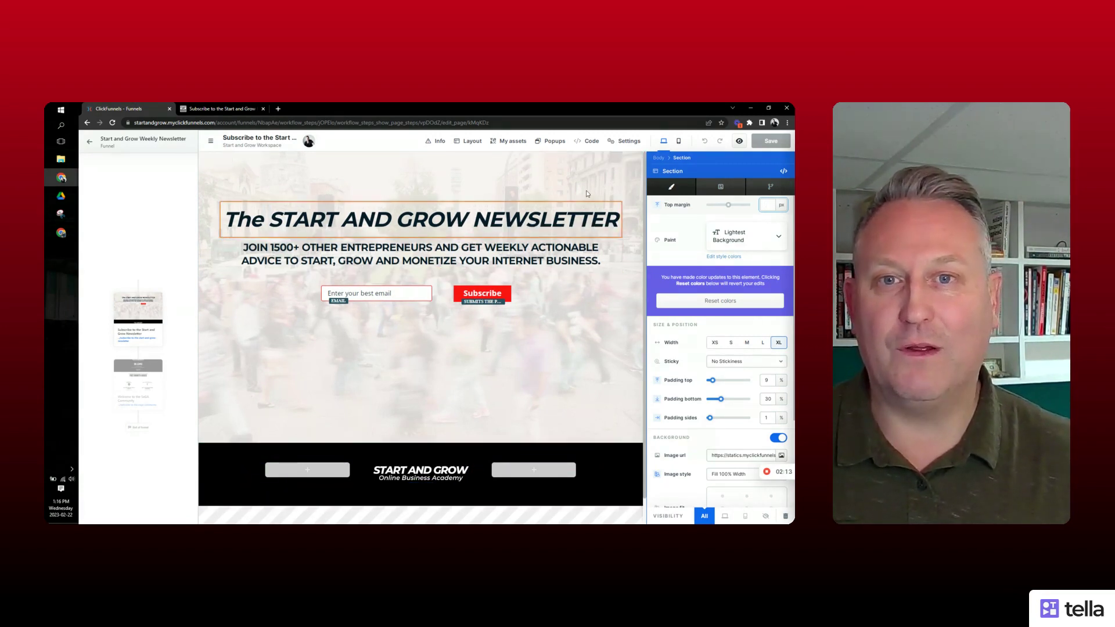
click(579, 165)
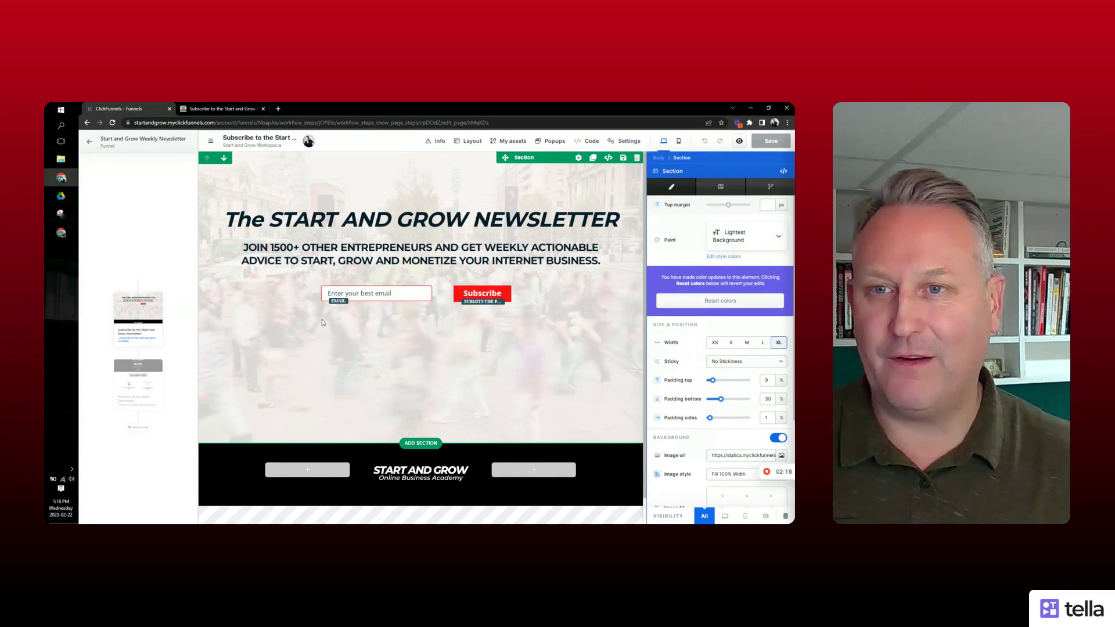
scroll(323, 323, down, 1)
scroll(704, 392, down, 1)
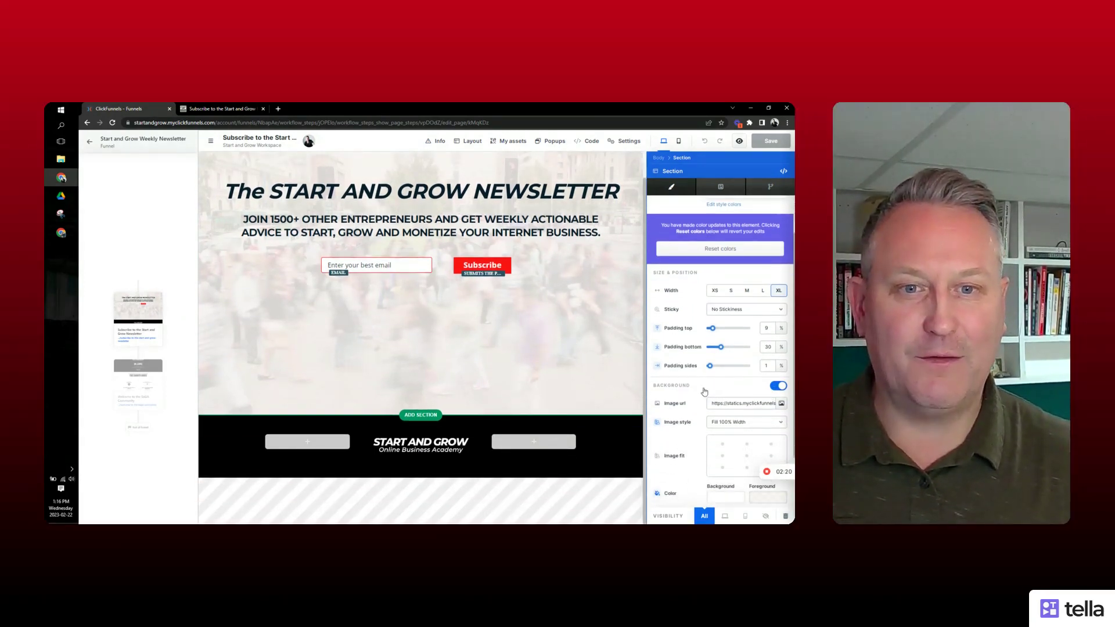
scroll(775, 413, down, 1)
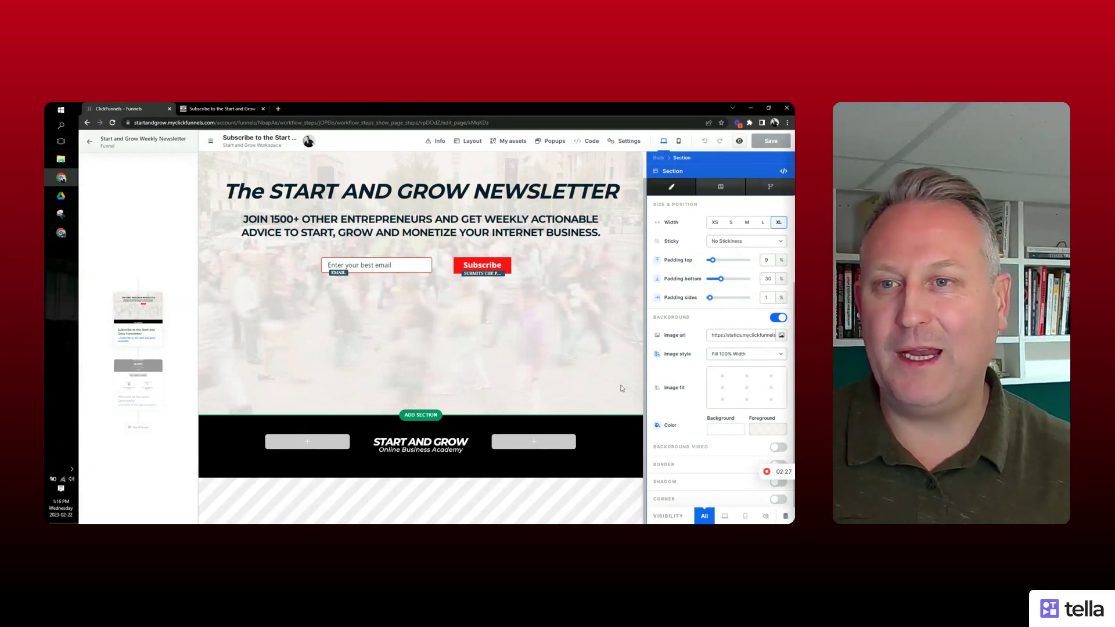
click(548, 232)
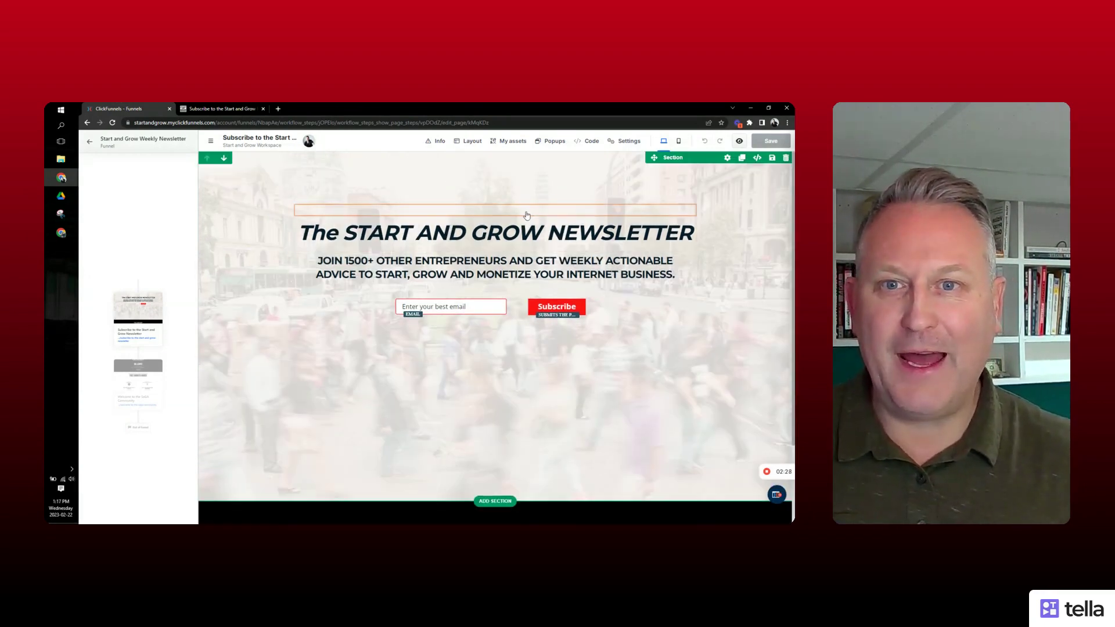
click(494, 251)
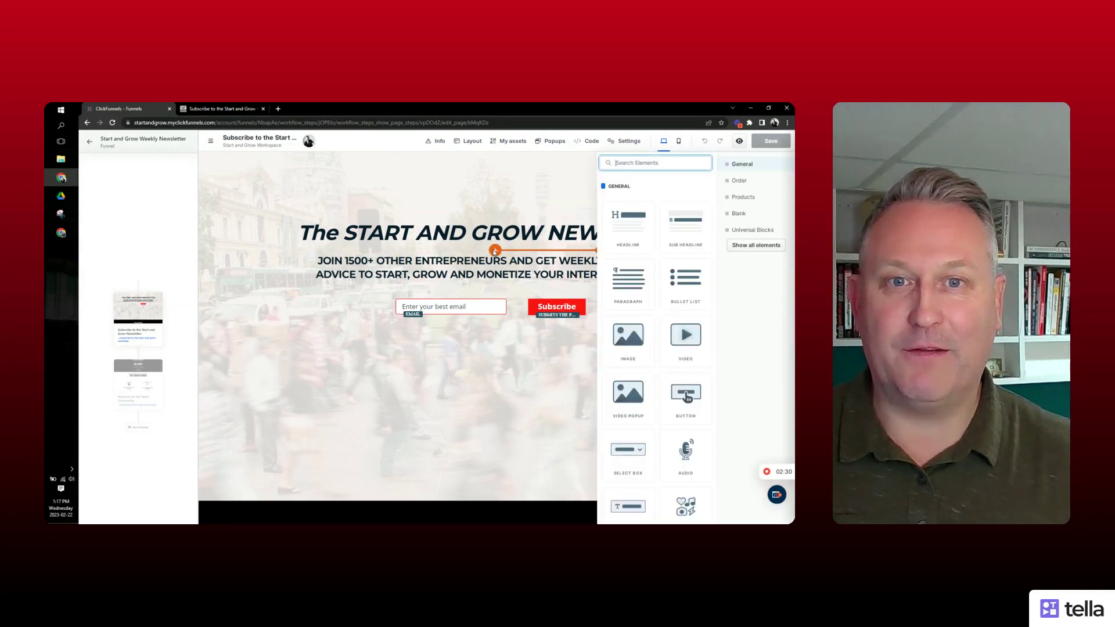
drag(645, 227, 496, 251)
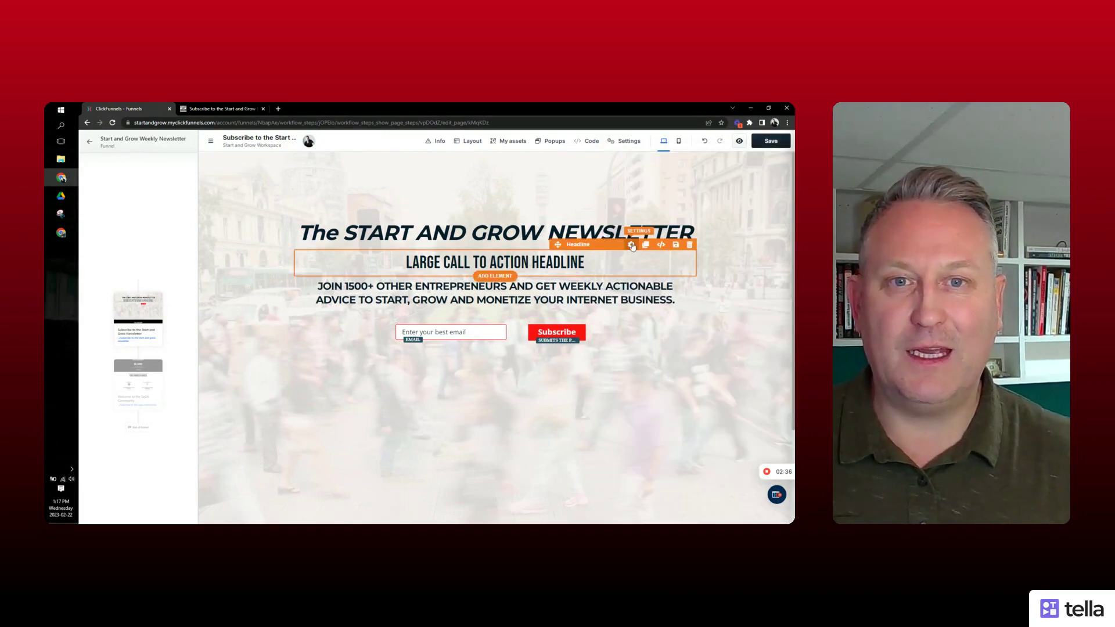
click(631, 246)
scroll(719, 310, down, 2)
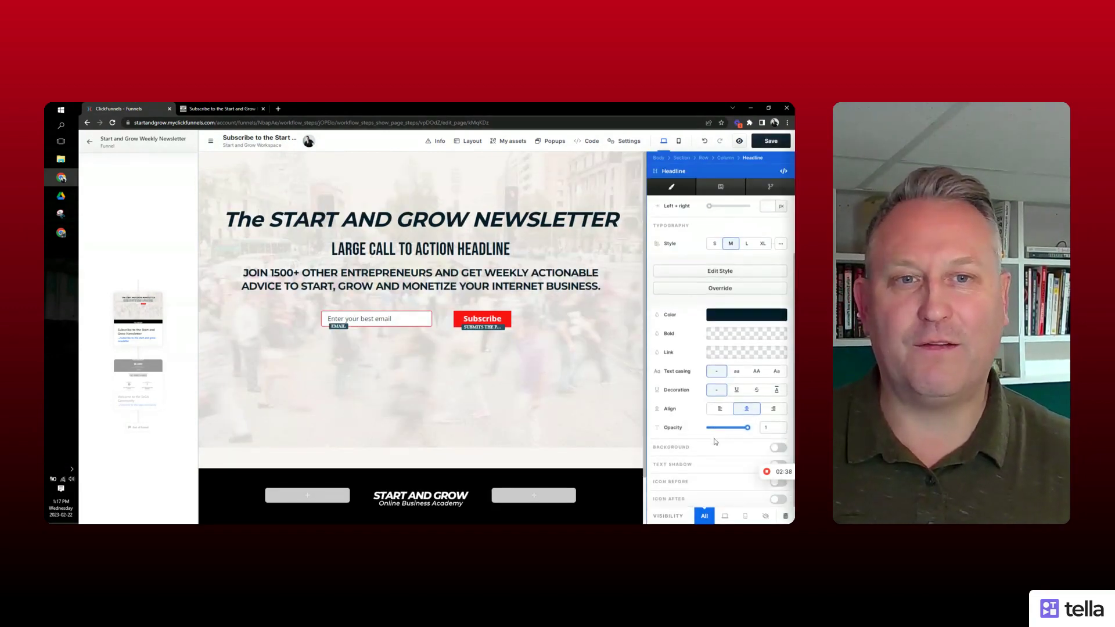
scroll(717, 423, up, 1)
click(763, 296)
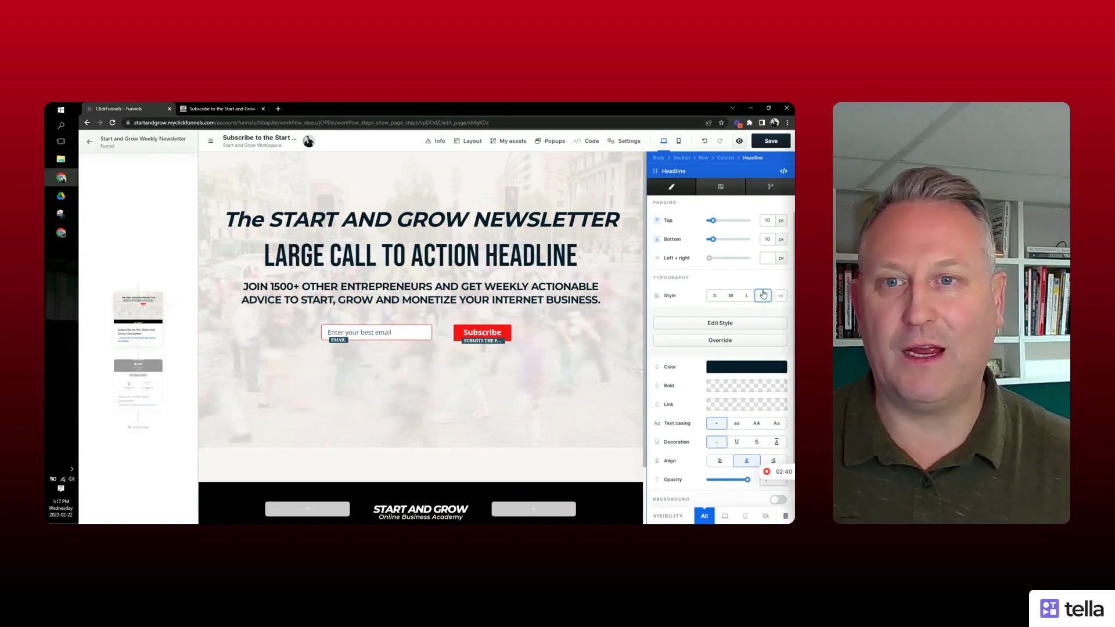
click(730, 296)
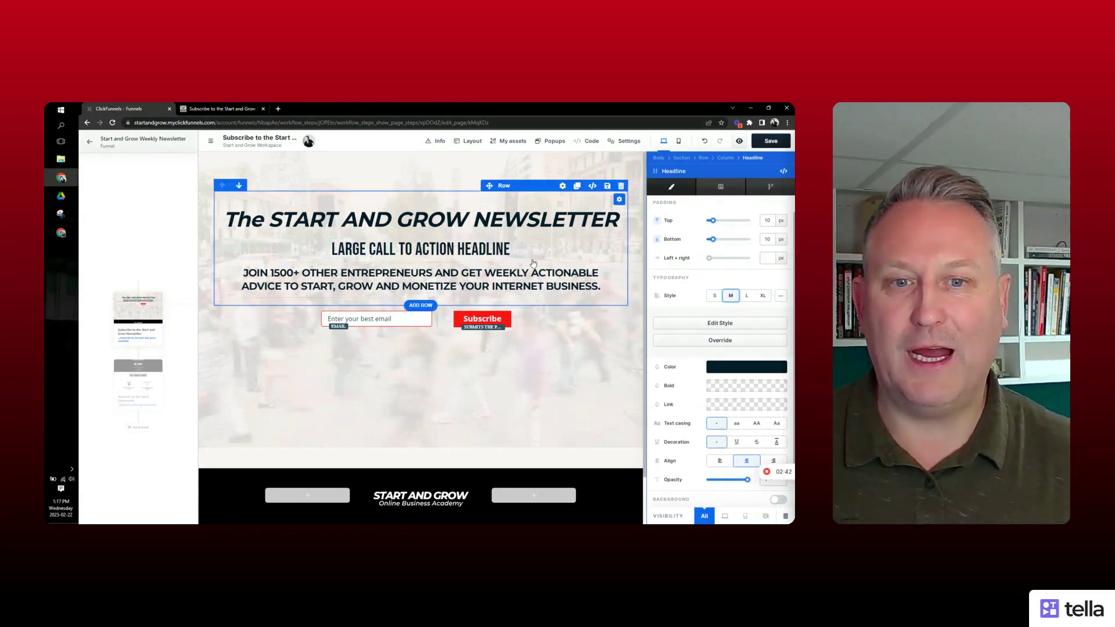
drag(712, 221, 714, 224)
click(501, 321)
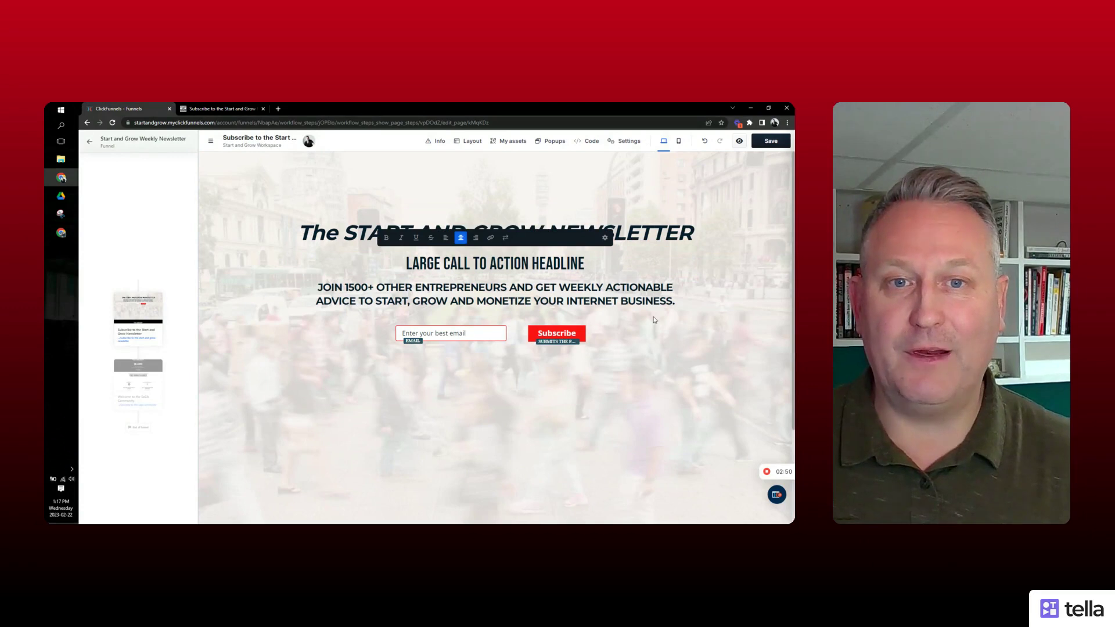
click(691, 245)
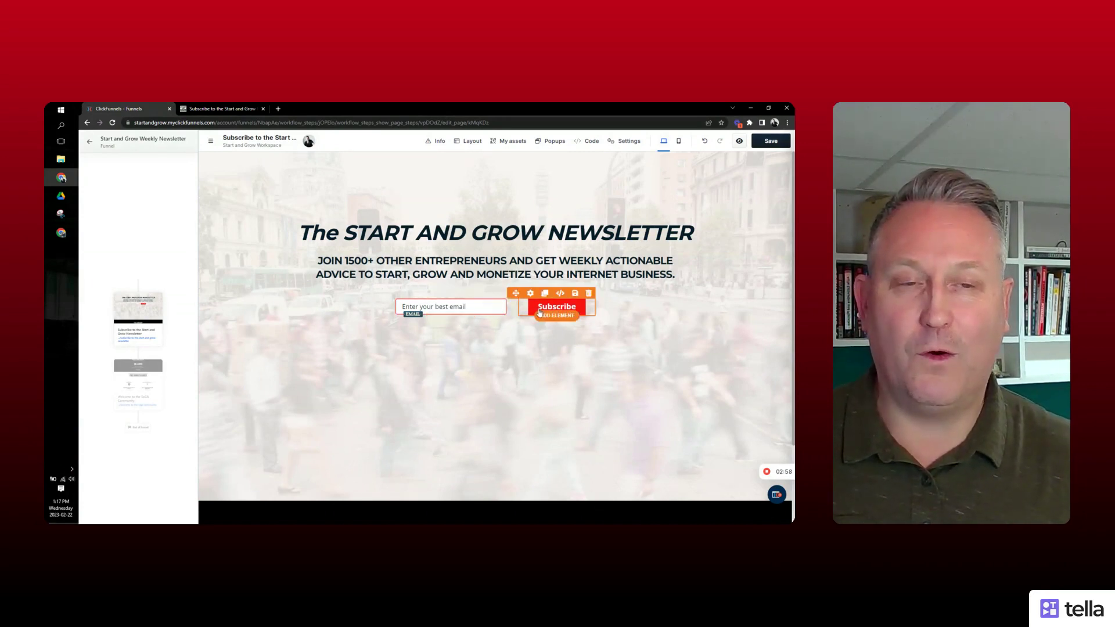
- Add an extra Input element below the email form from the element list
click(456, 305)
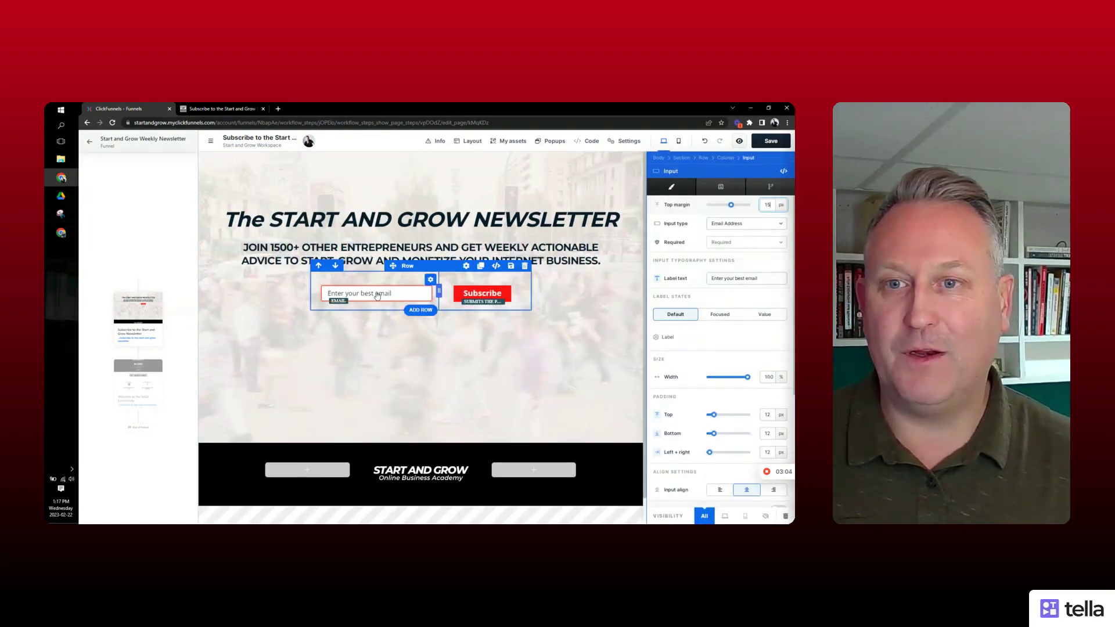
key(Escape)
click(449, 315)
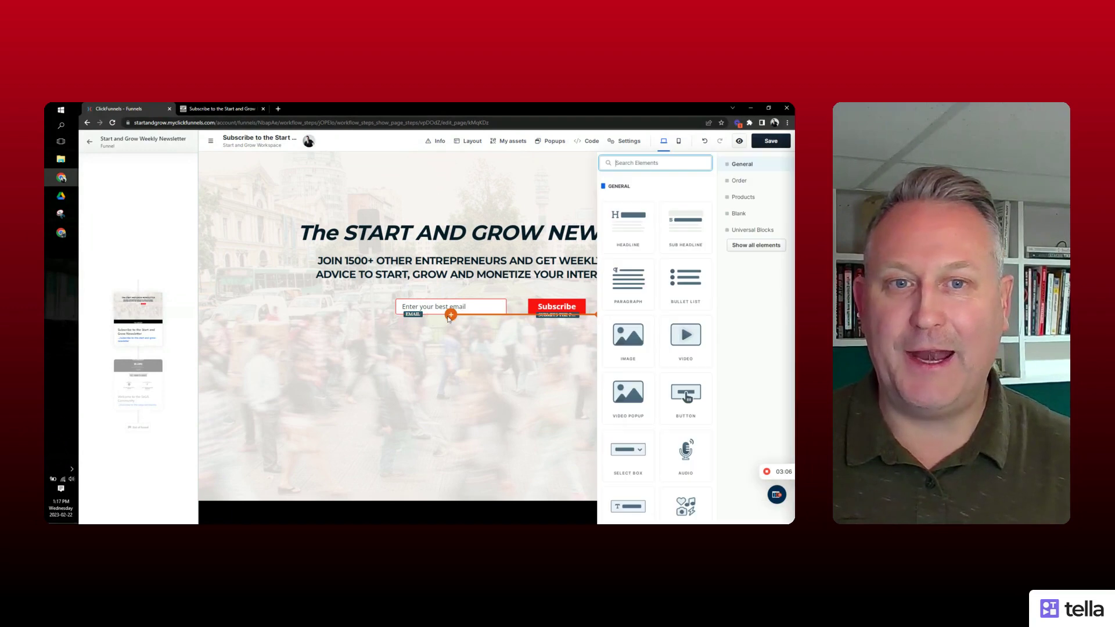
scroll(685, 316, down, 2)
scroll(685, 316, down, 2)
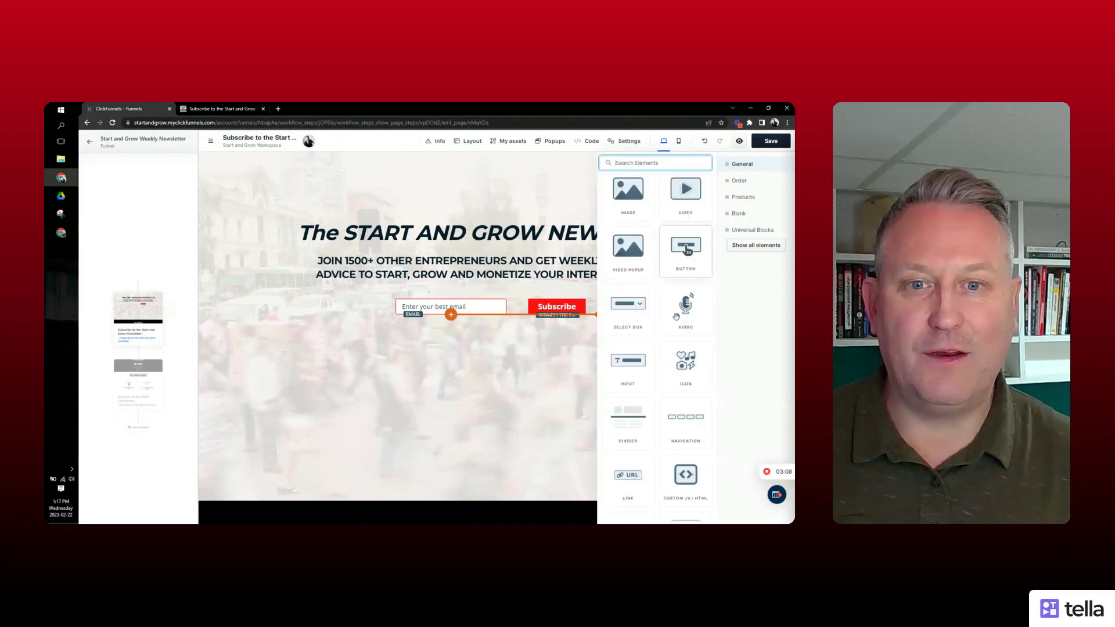
drag(628, 337, 458, 320)
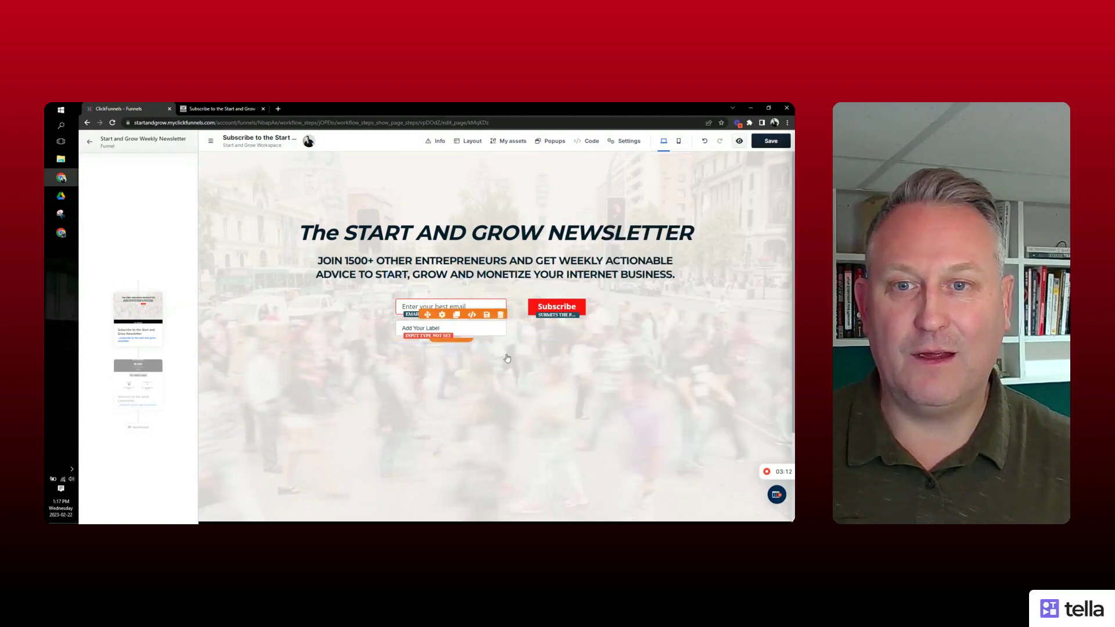
- Delete the extra 'Add Your Label' input and review the required Email Address field's settings
click(483, 329)
click(500, 316)
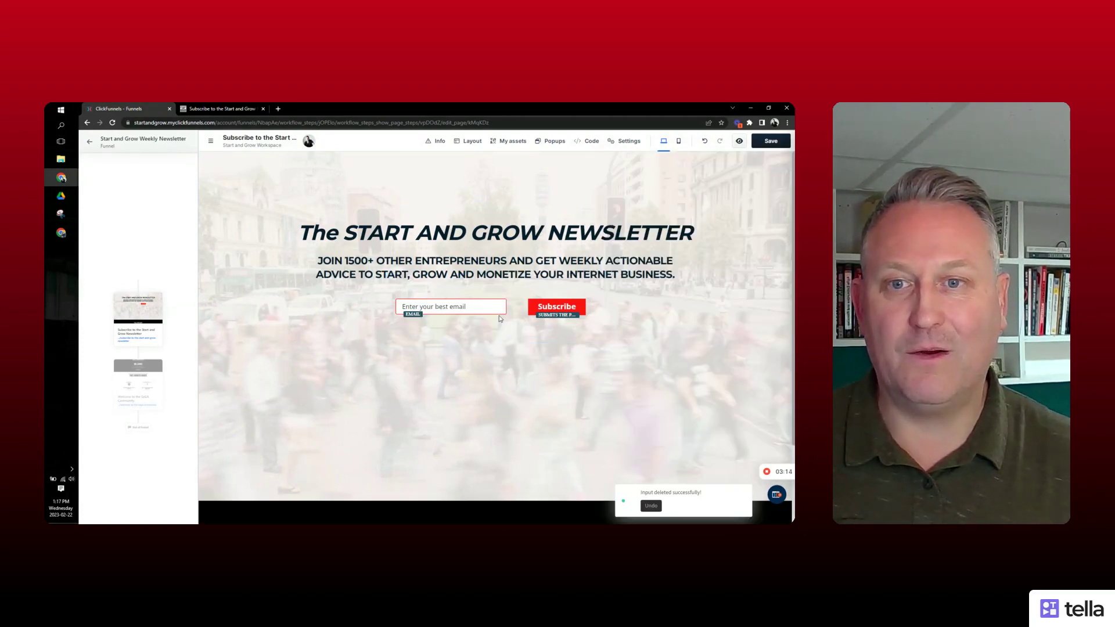
click(442, 306)
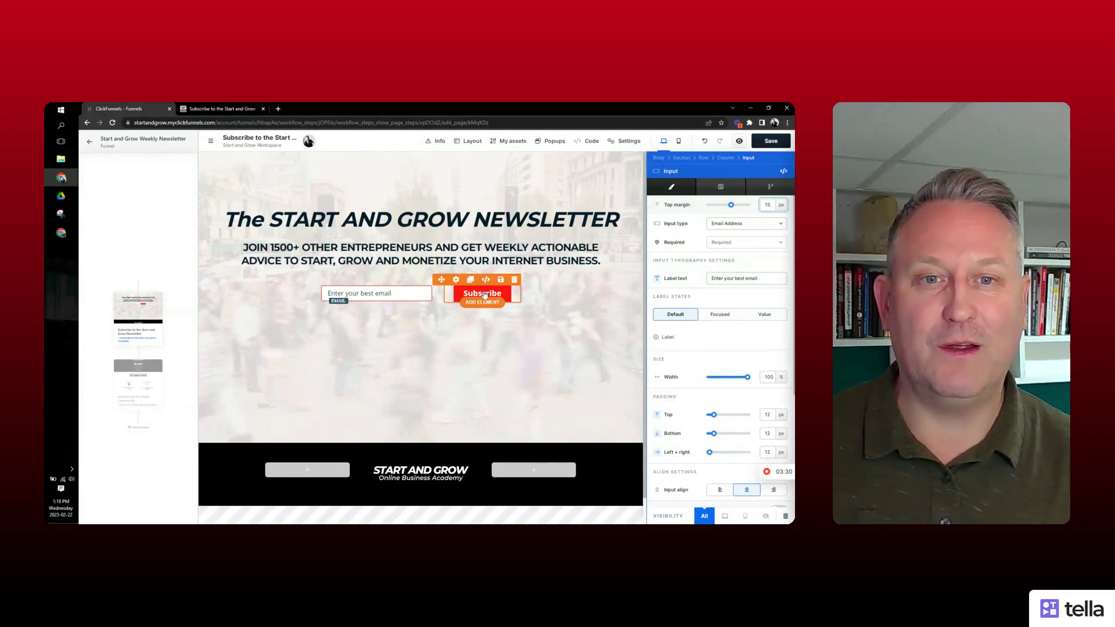
click(458, 288)
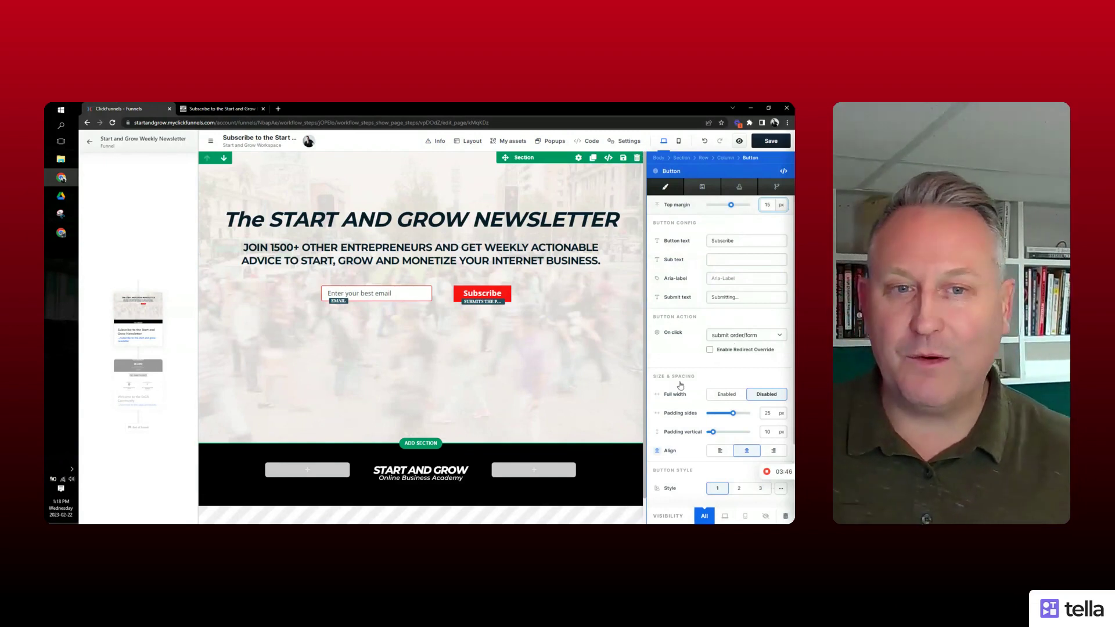
- Confirm the Subscribe button's On click is 'submit order/form', then close its settings
scroll(719, 376, down, 2)
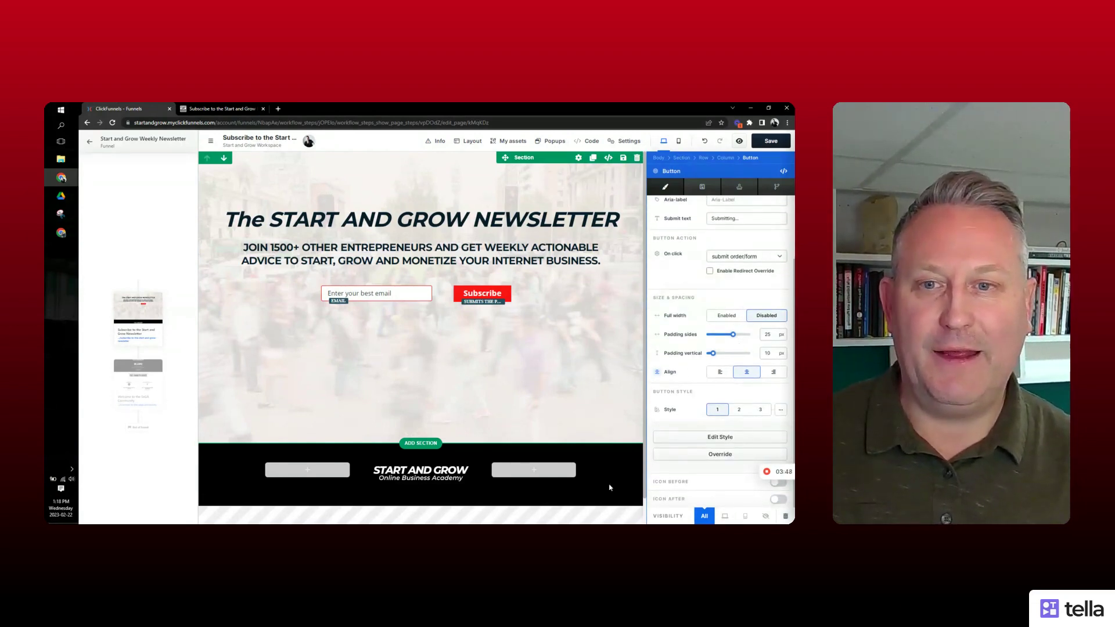
key(Escape)
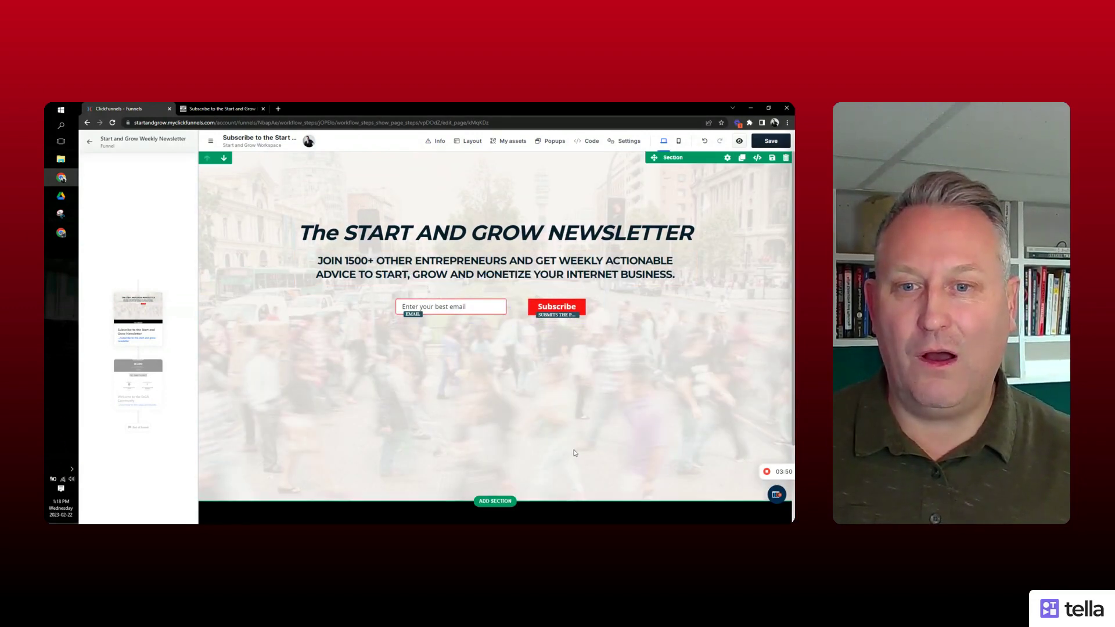
- Drop a Header 3 template section from the section library below the hero, above the footer
scroll(575, 453, down, 2)
scroll(675, 373, up, 1)
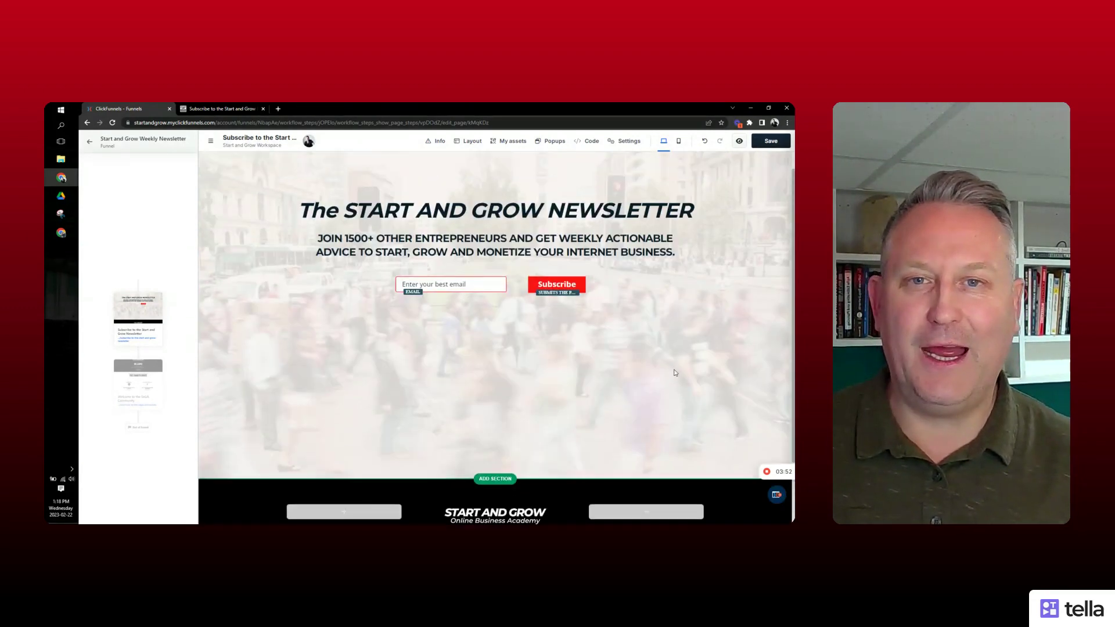
scroll(592, 386, down, 1)
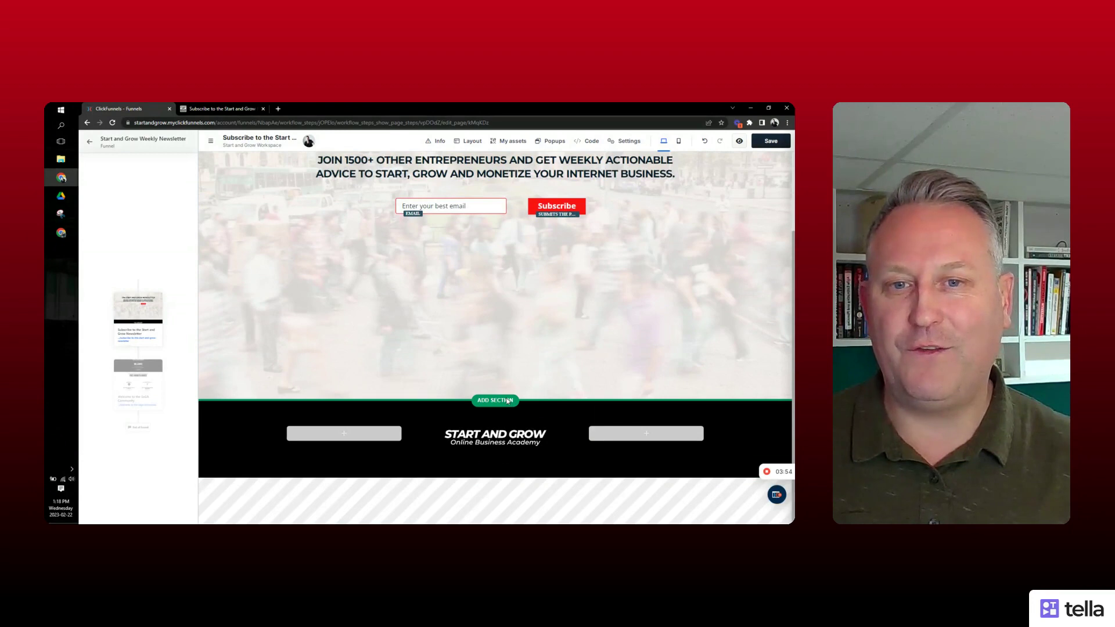
click(507, 401)
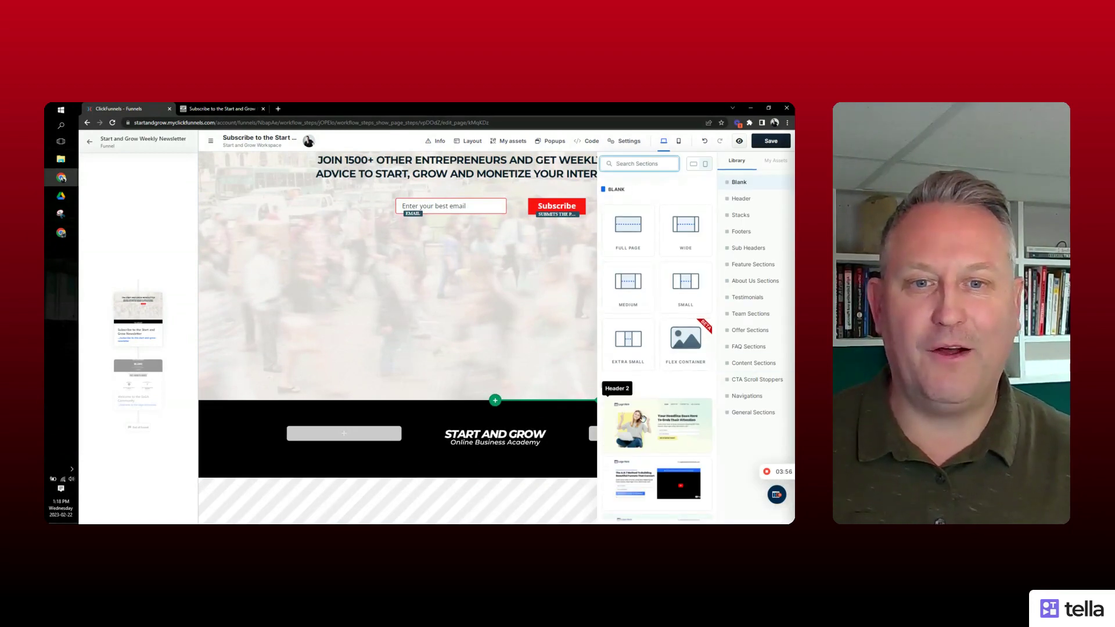
scroll(645, 406, down, 3)
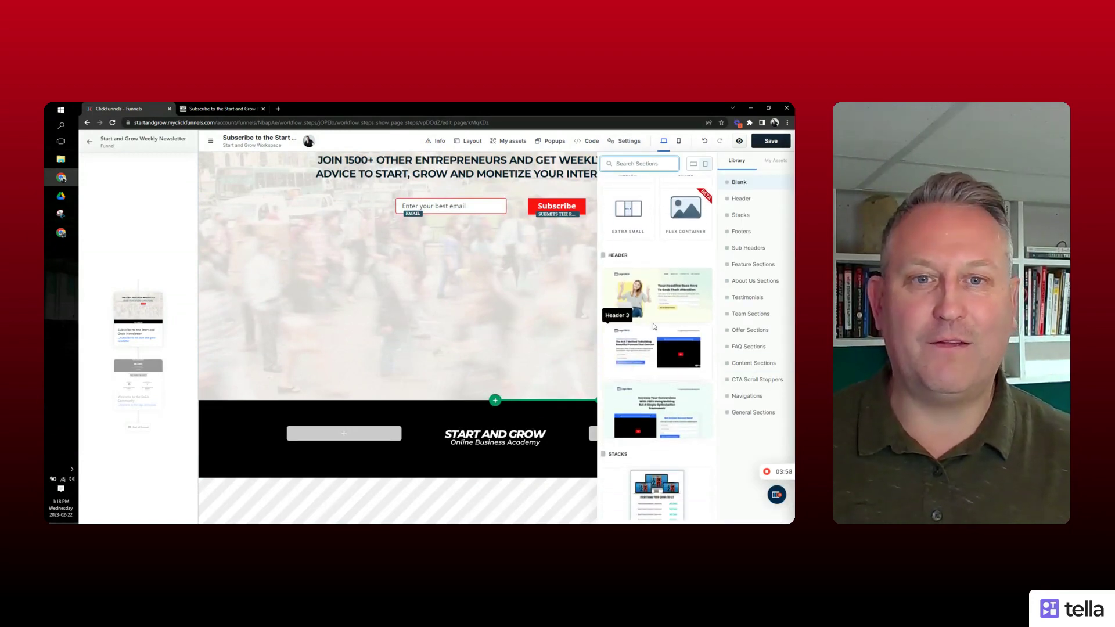
drag(618, 312, 502, 389)
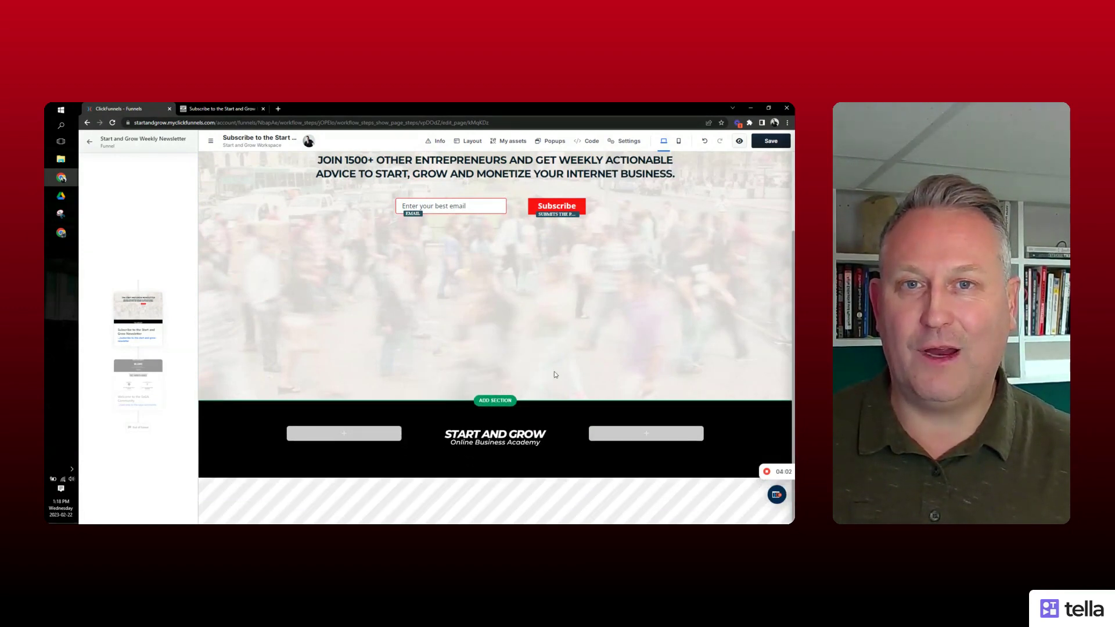
click(495, 400)
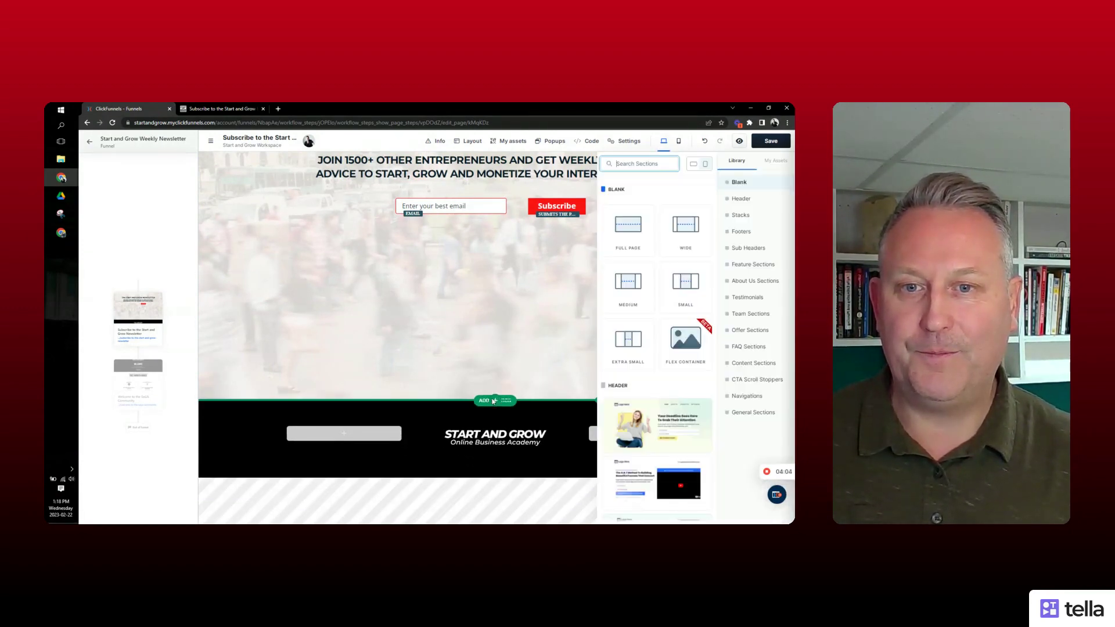
drag(667, 372, 433, 422)
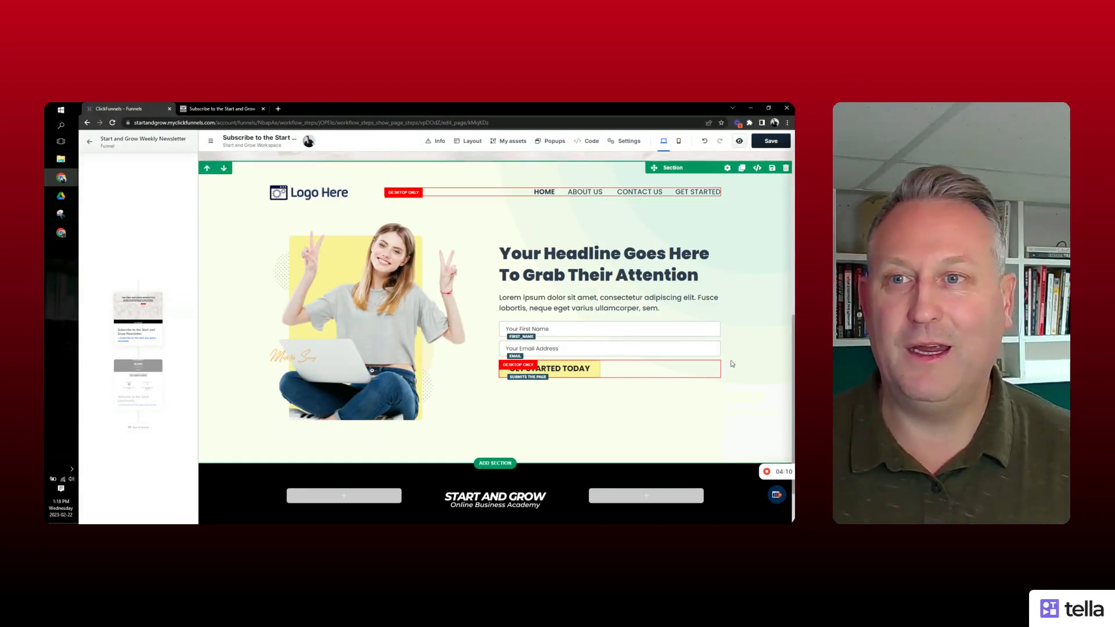
- Check the template's image and row settings, then delete the 'Your Headline Goes Here' header section
scroll(736, 358, up, 1)
scroll(736, 359, up, 1)
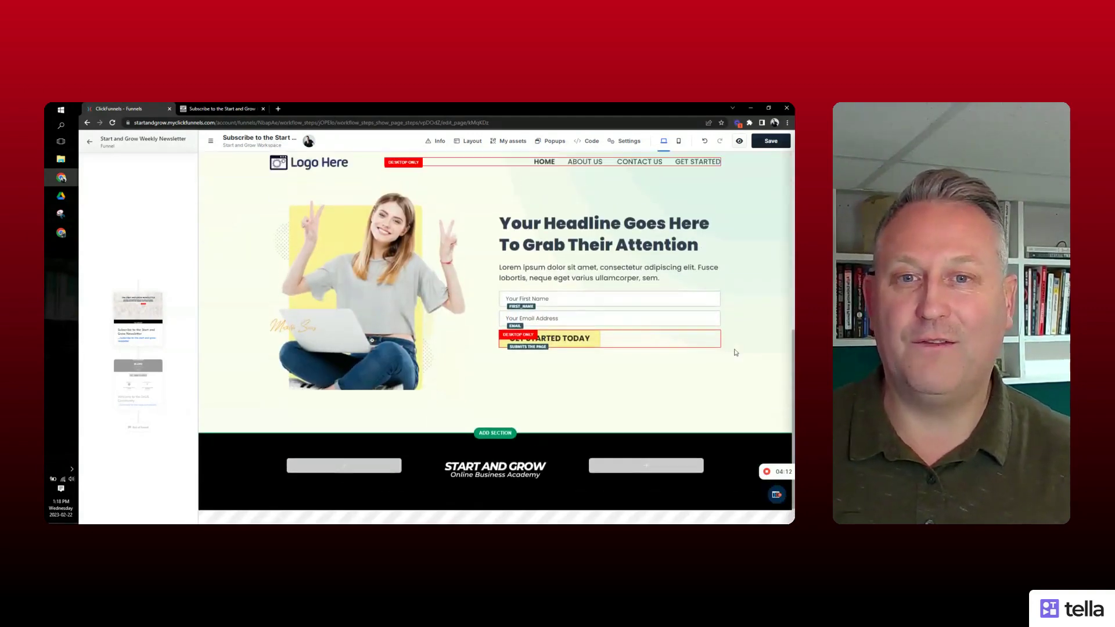
scroll(733, 355, up, 3)
scroll(732, 356, down, 4)
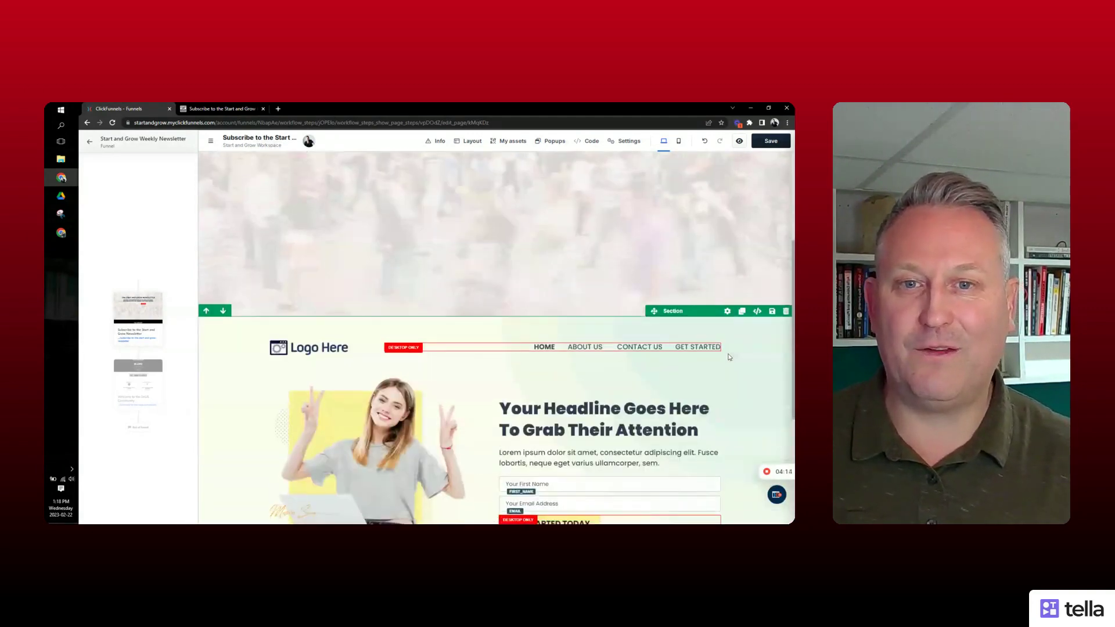
scroll(730, 357, down, 1)
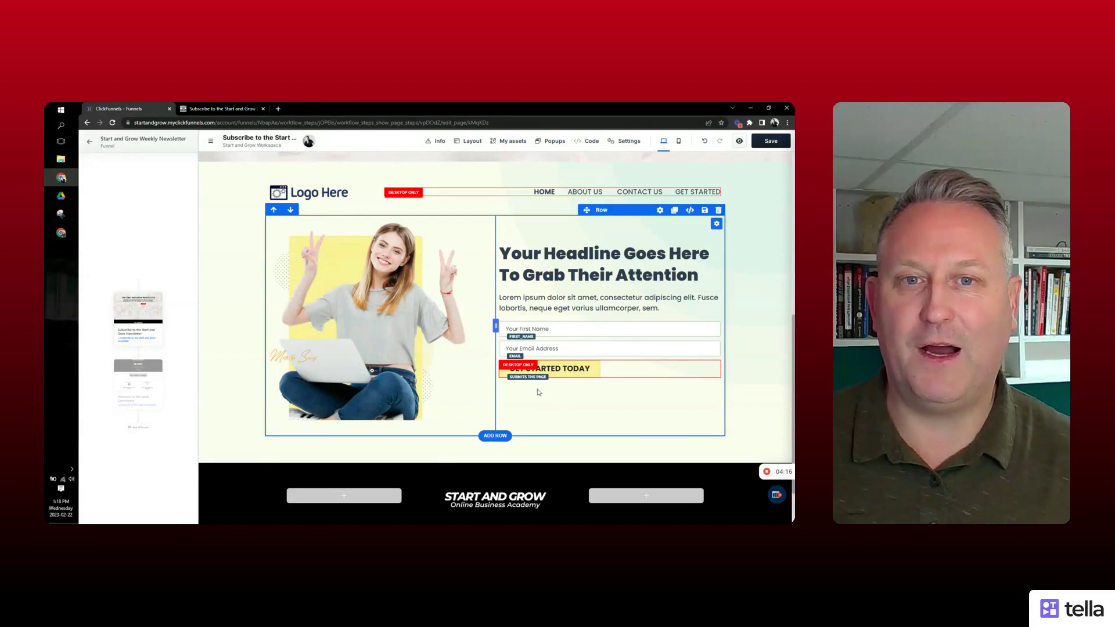
scroll(766, 308, up, 1)
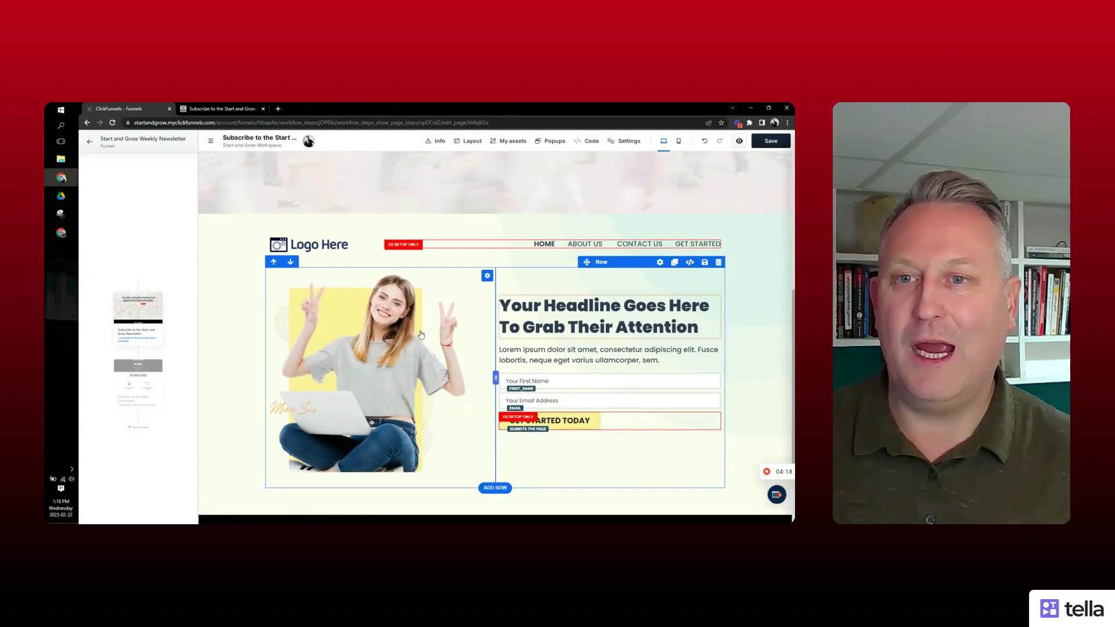
click(328, 345)
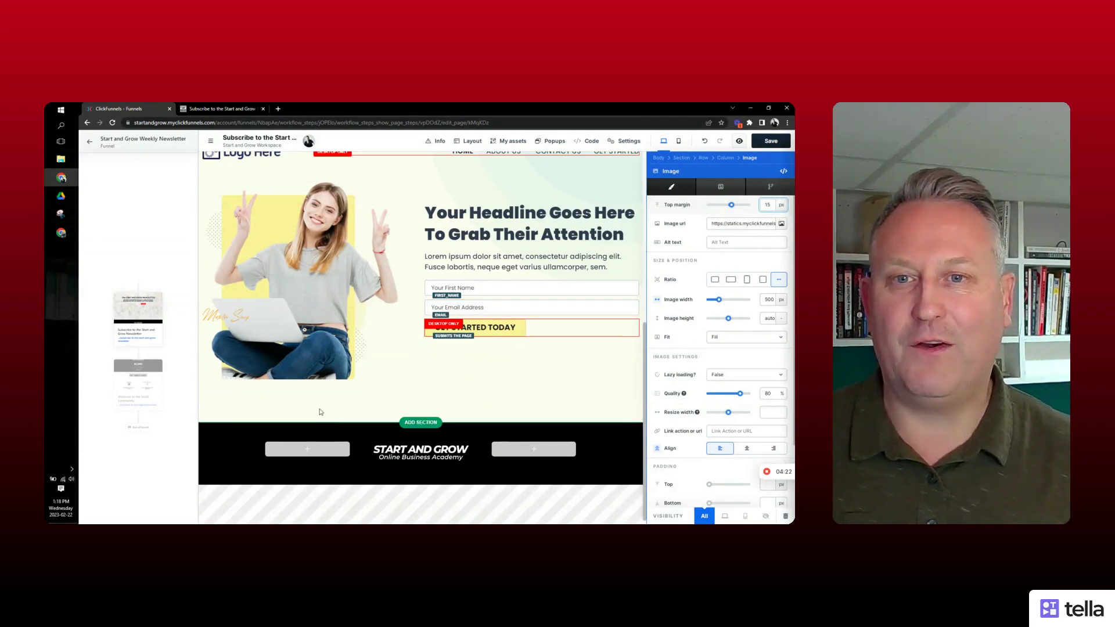
click(437, 356)
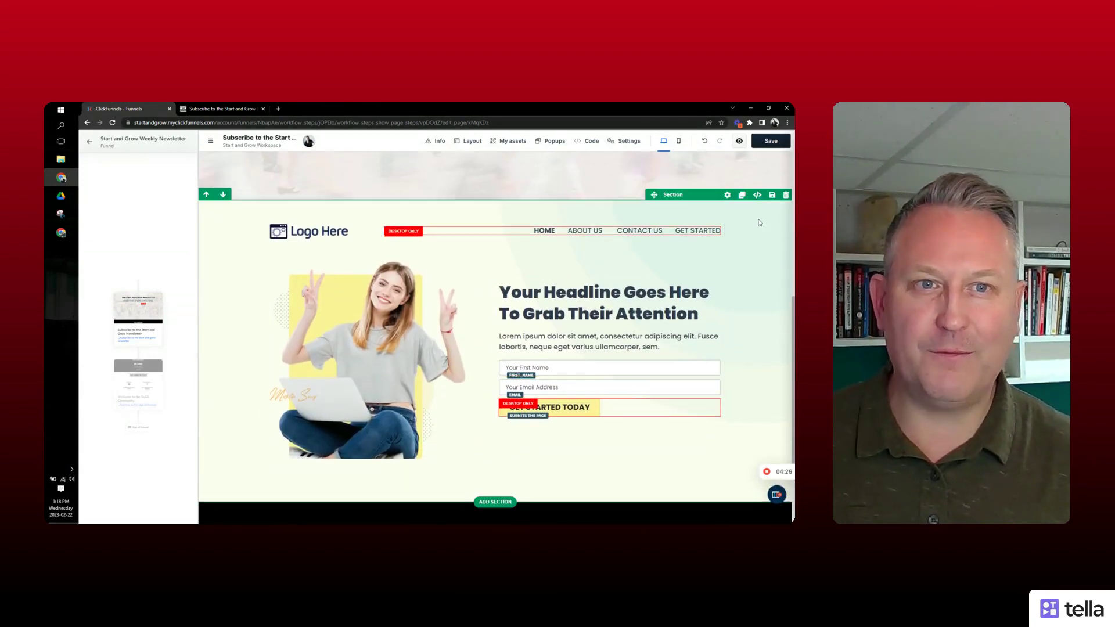
click(785, 196)
scroll(712, 304, up, 2)
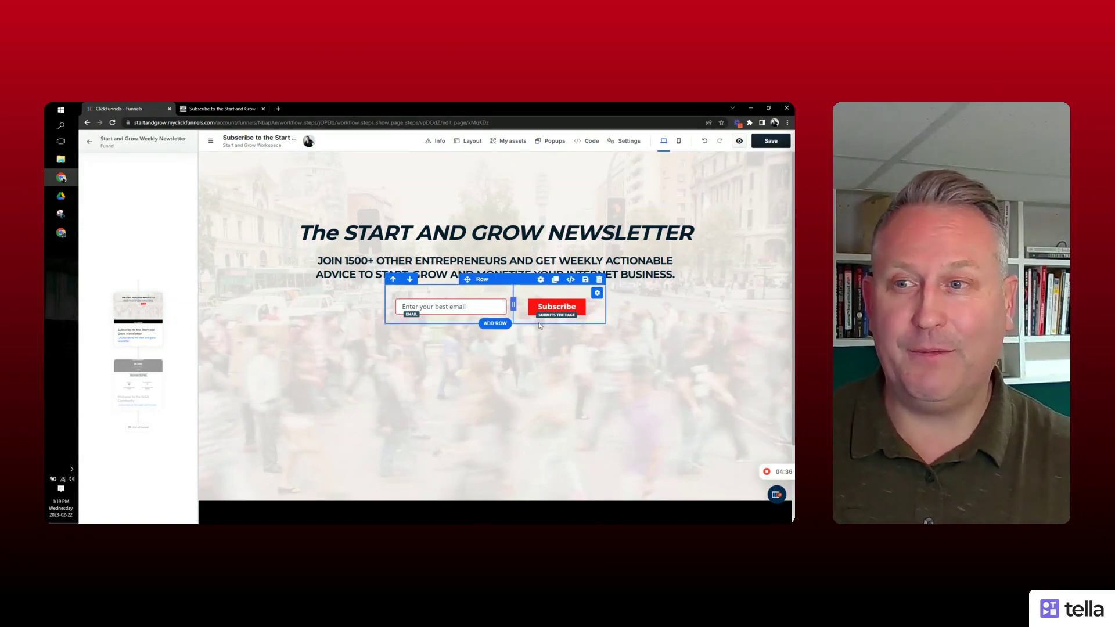
- Stay on the opt-in page, save its edits, and return to the funnel's page overview
click(129, 376)
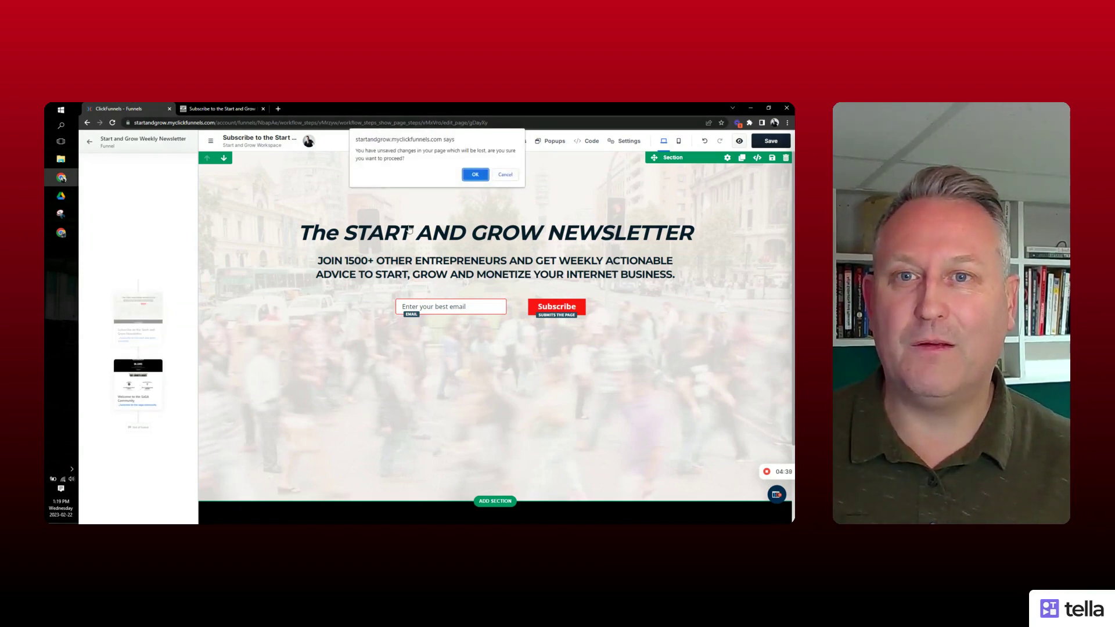
click(505, 174)
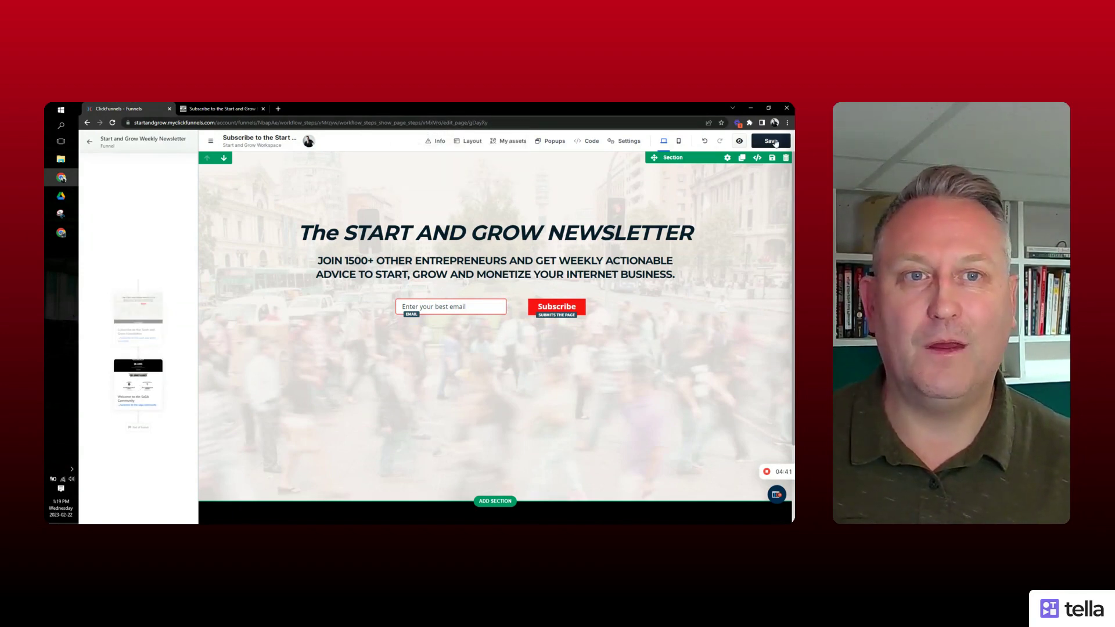
click(772, 141)
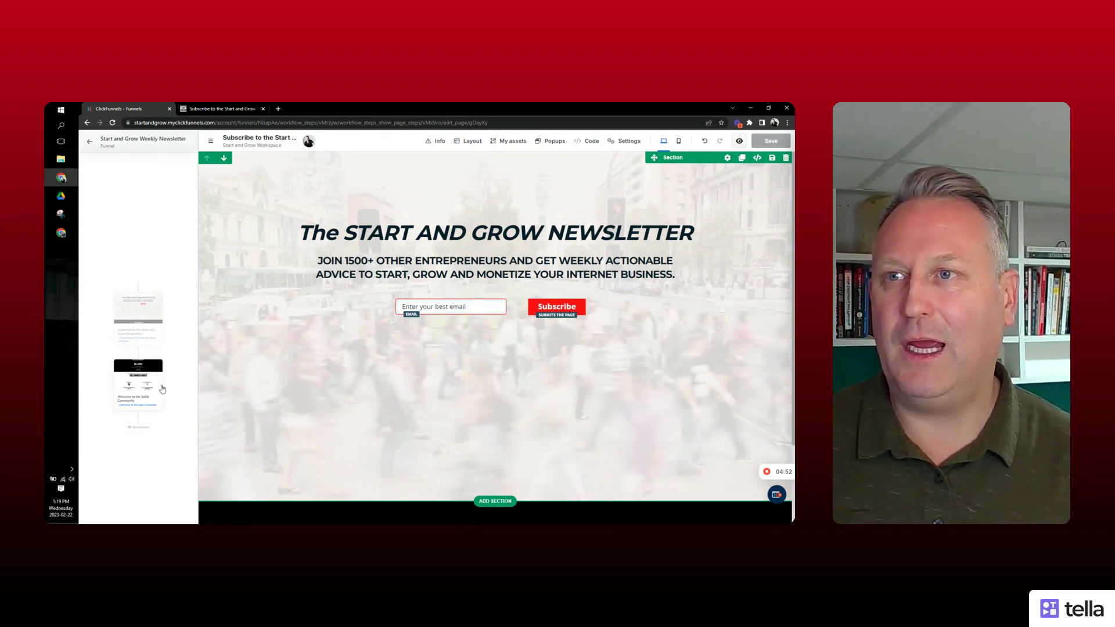
click(90, 143)
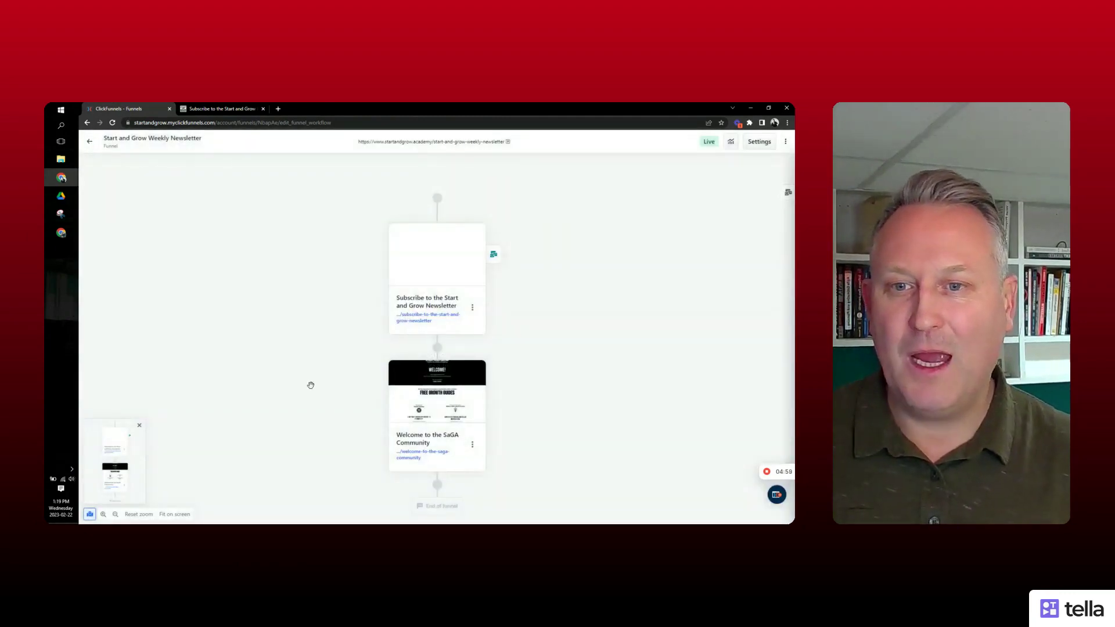
- Open the Welcome to the SaGA Community page in the editor and preview it in a new tab
mouse_move(448, 394)
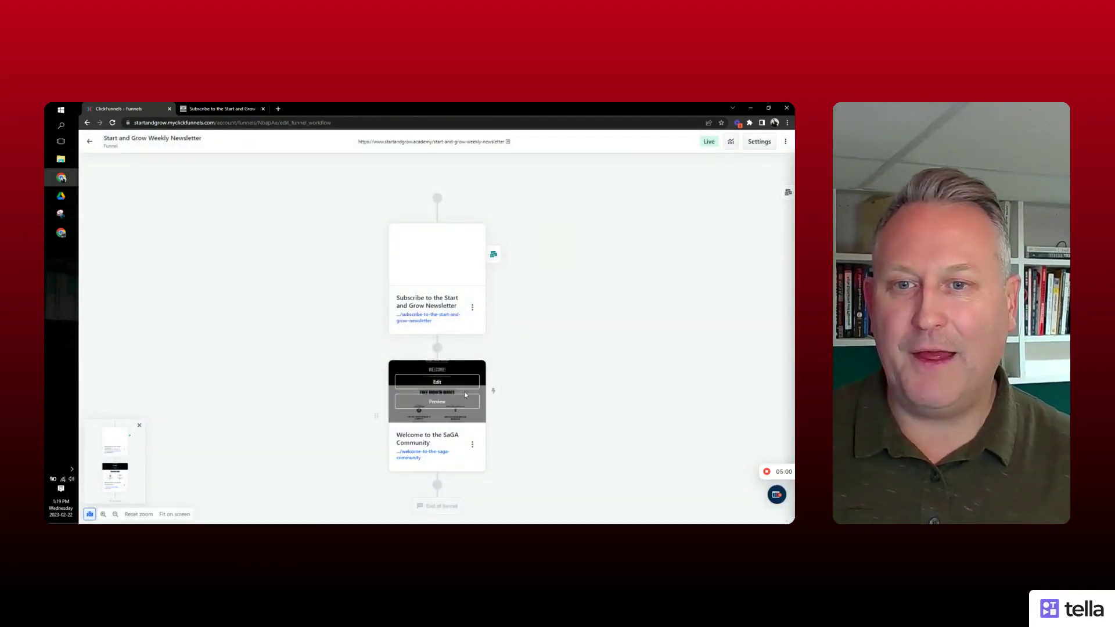
click(447, 388)
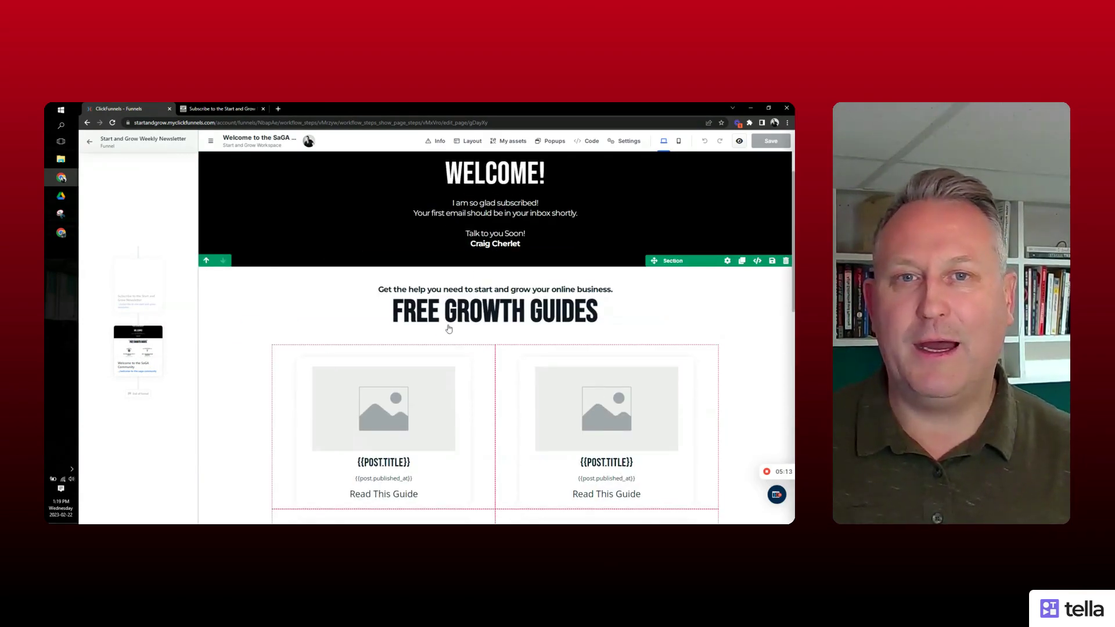
click(738, 141)
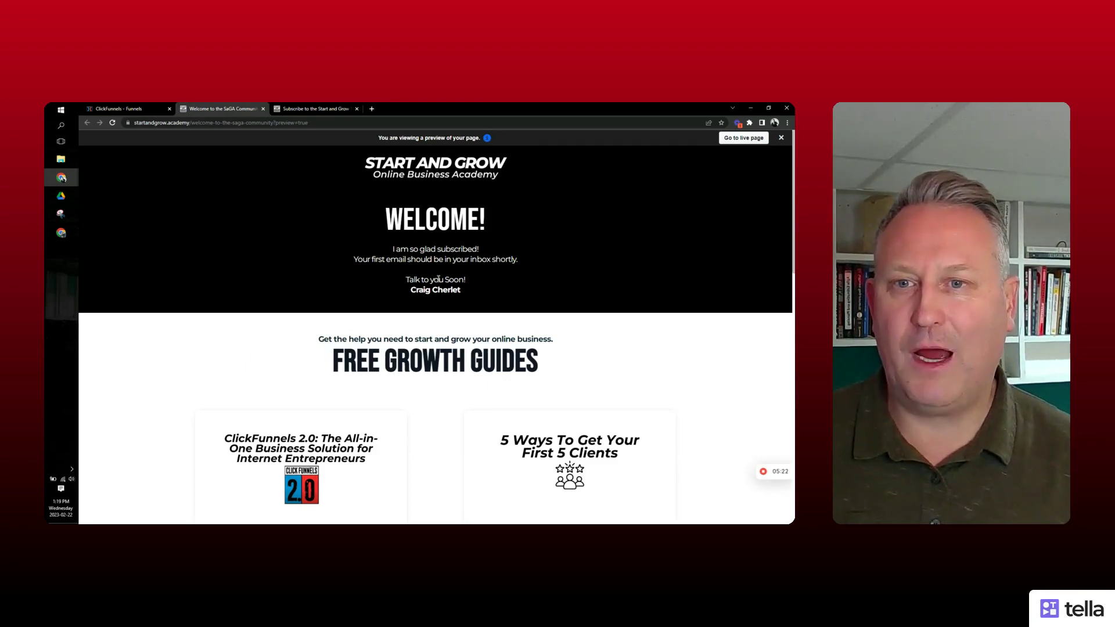
- Scroll through the welcome thank-you page preview's guides, then return to the funnel's steps overview
scroll(444, 251, down, 1)
scroll(443, 252, down, 10)
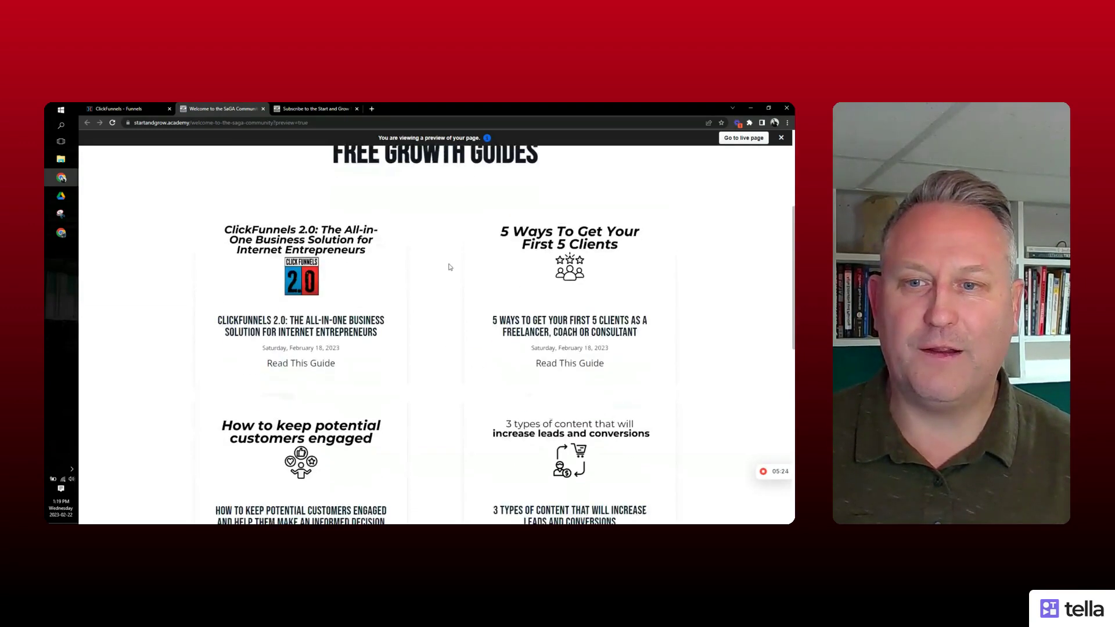
scroll(452, 268, down, 3)
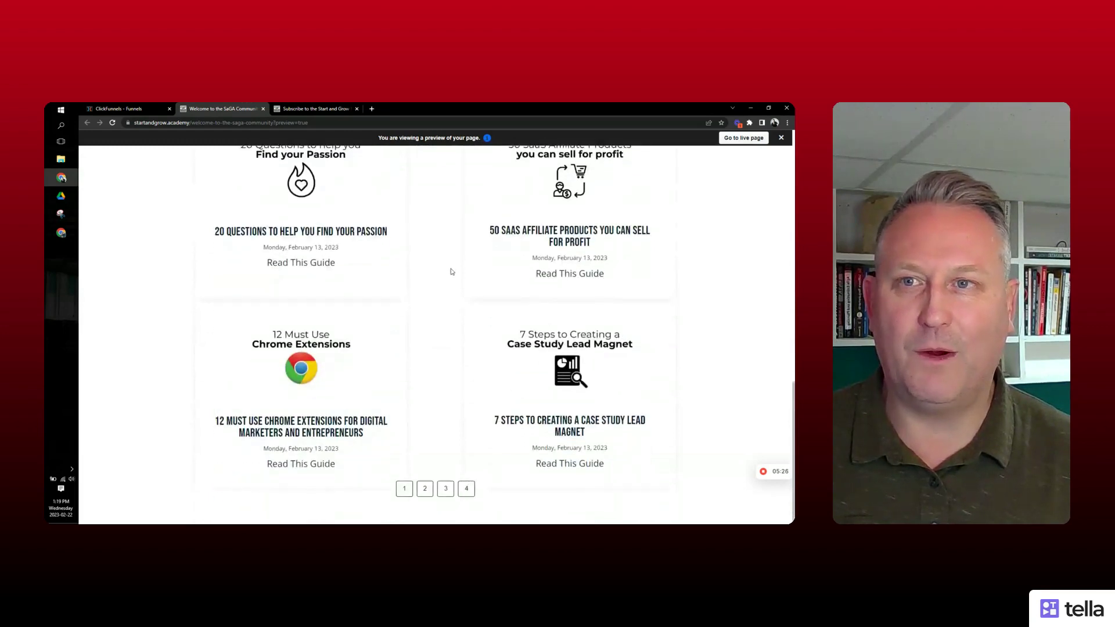
scroll(452, 273, up, 7)
scroll(452, 275, up, 6)
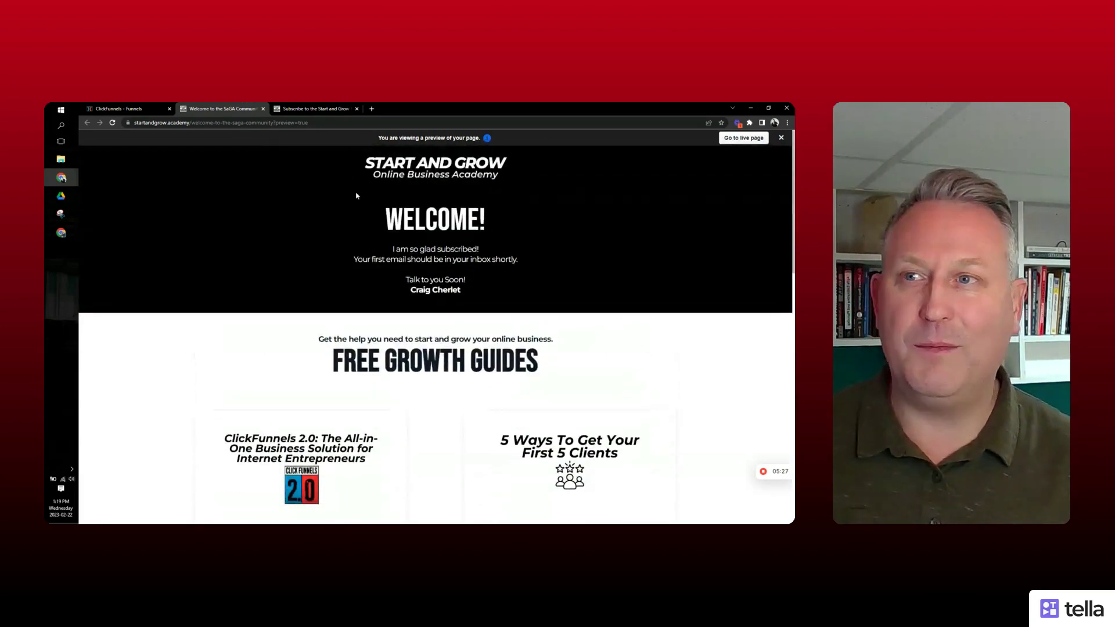
click(124, 108)
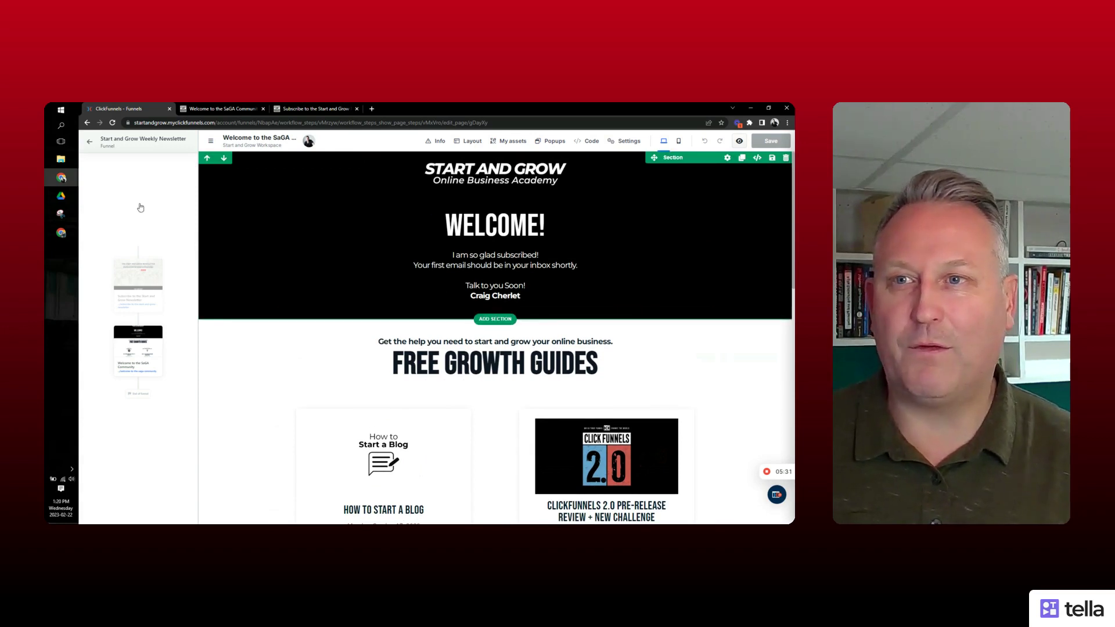
click(91, 144)
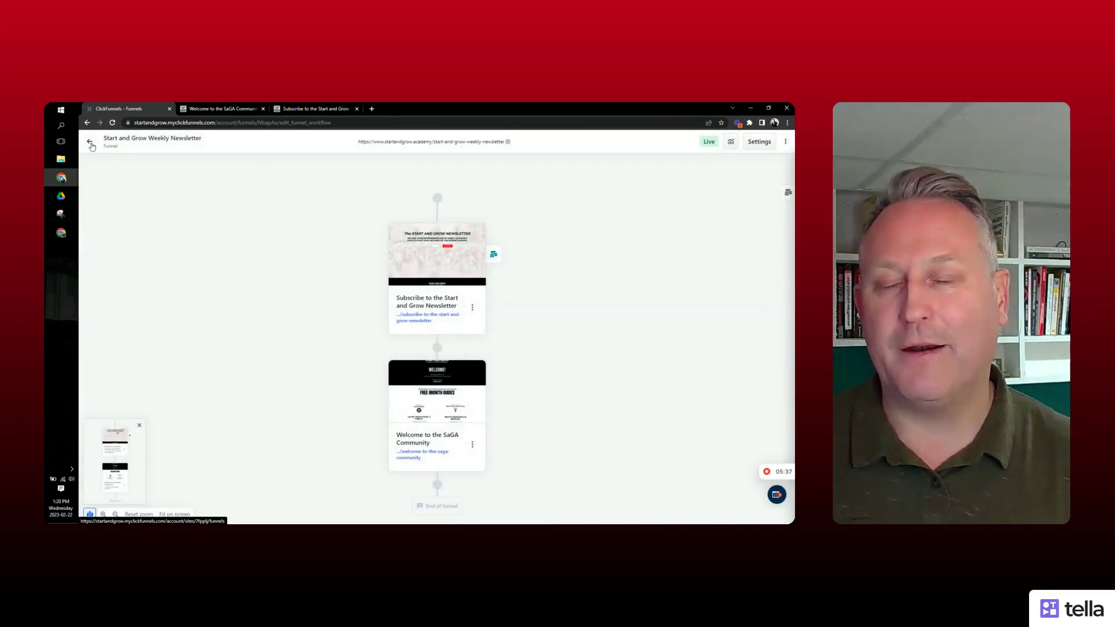
- Go back to the Funnels list and open the Marketing Workflows list
mouse_move(430, 278)
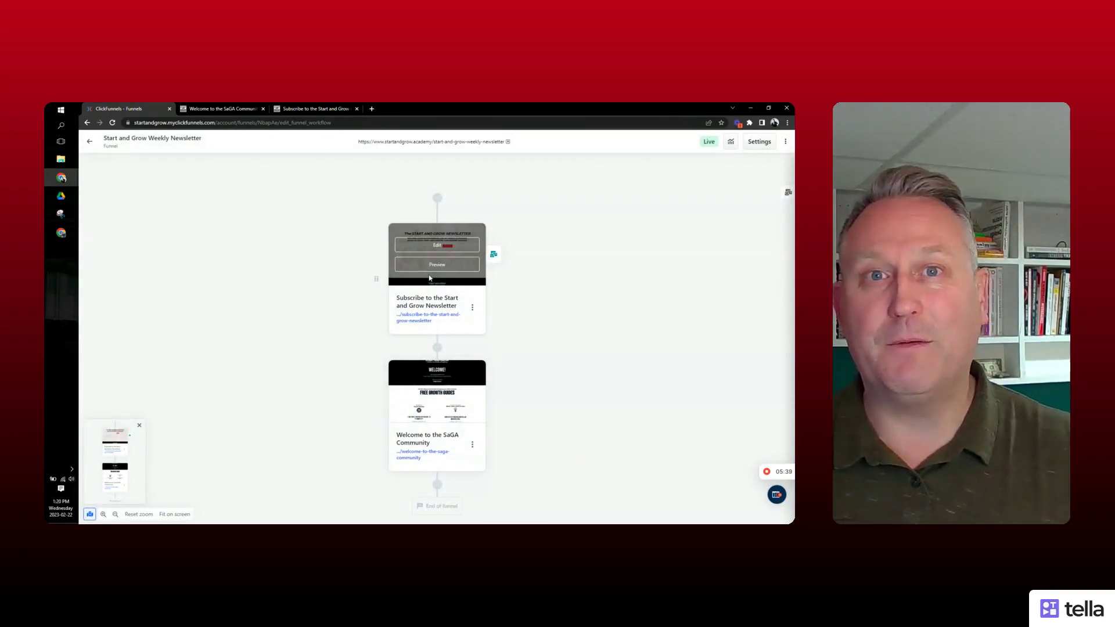
click(91, 141)
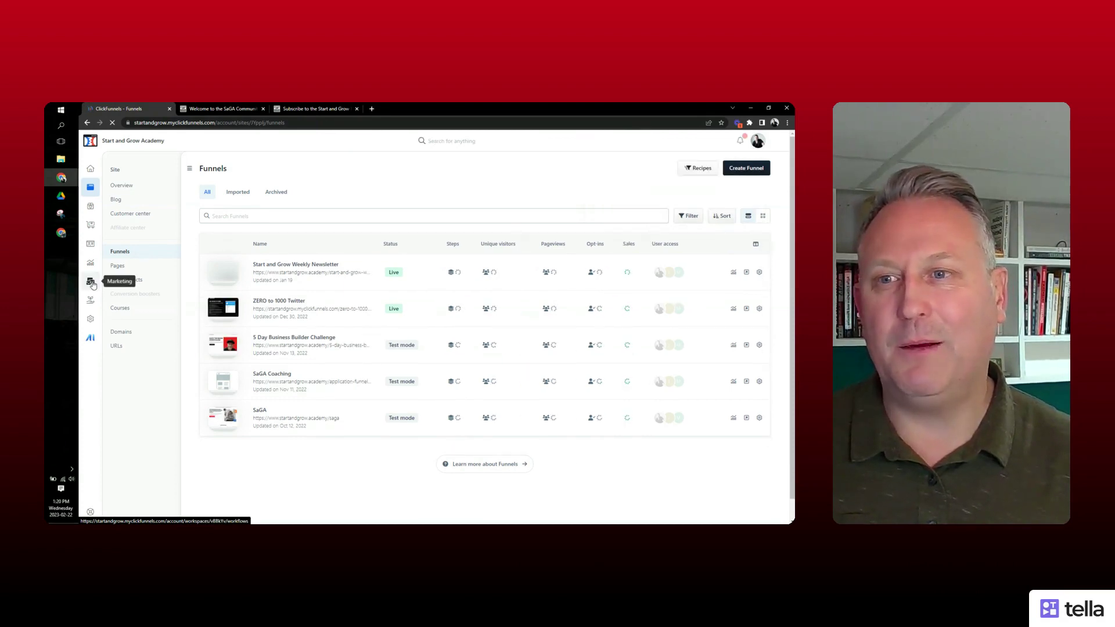
click(91, 282)
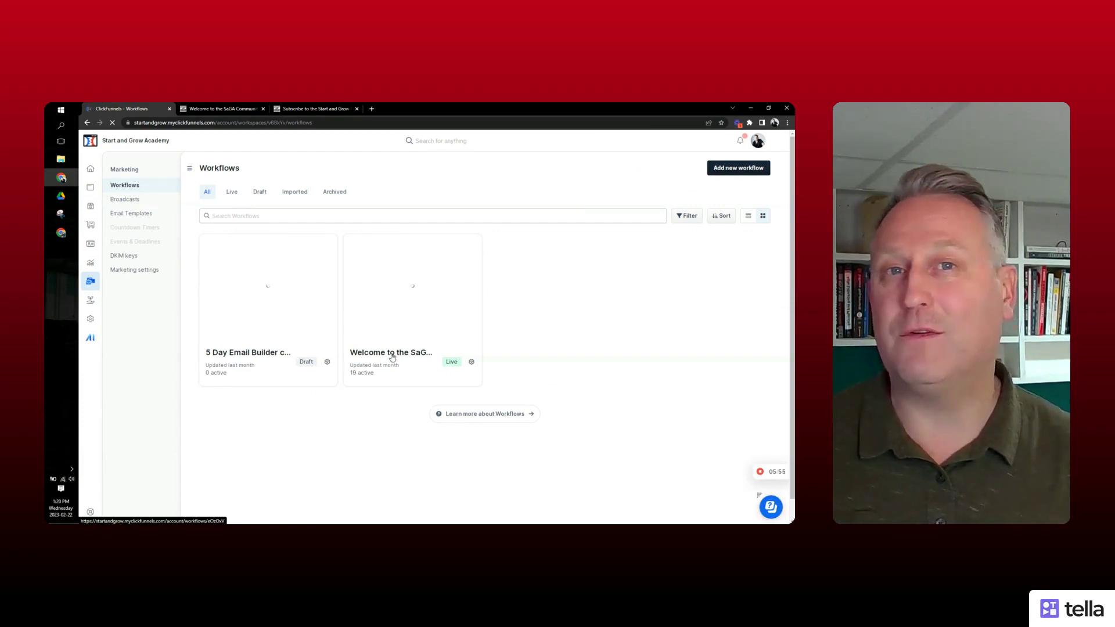
- Open the Welcome to the SaGA Newsletter workflow and review its two opt-in triggers
click(412, 275)
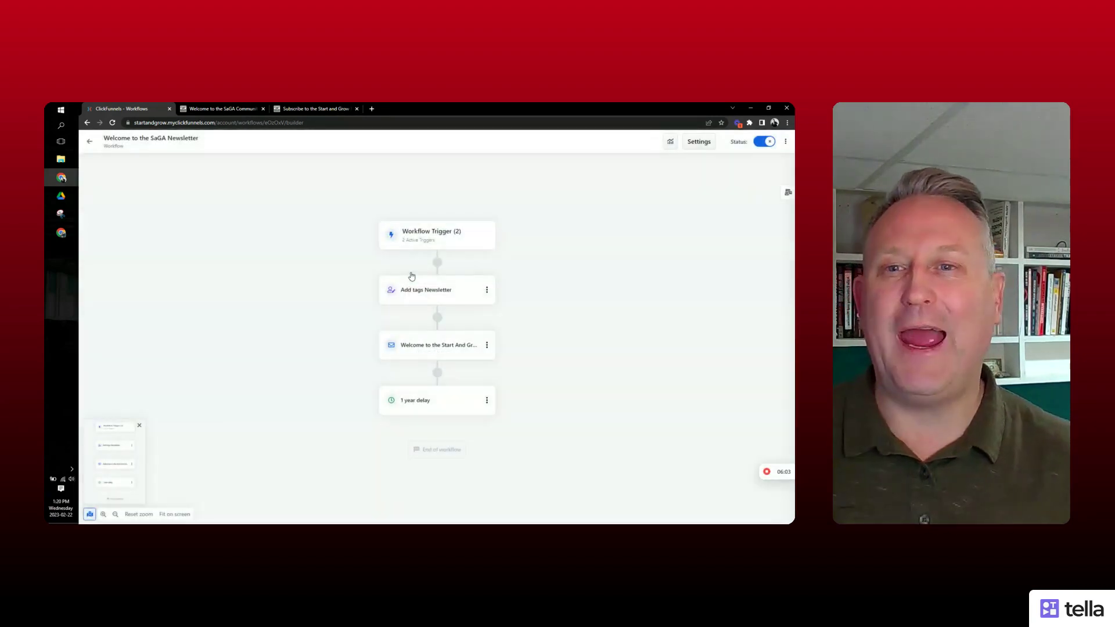
click(454, 237)
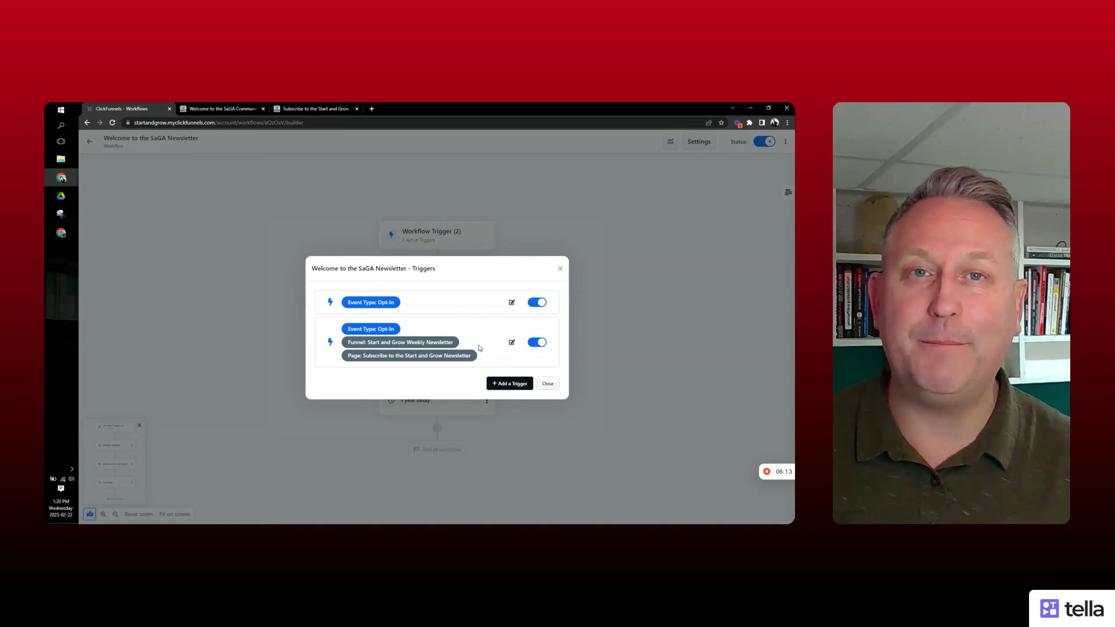
click(547, 384)
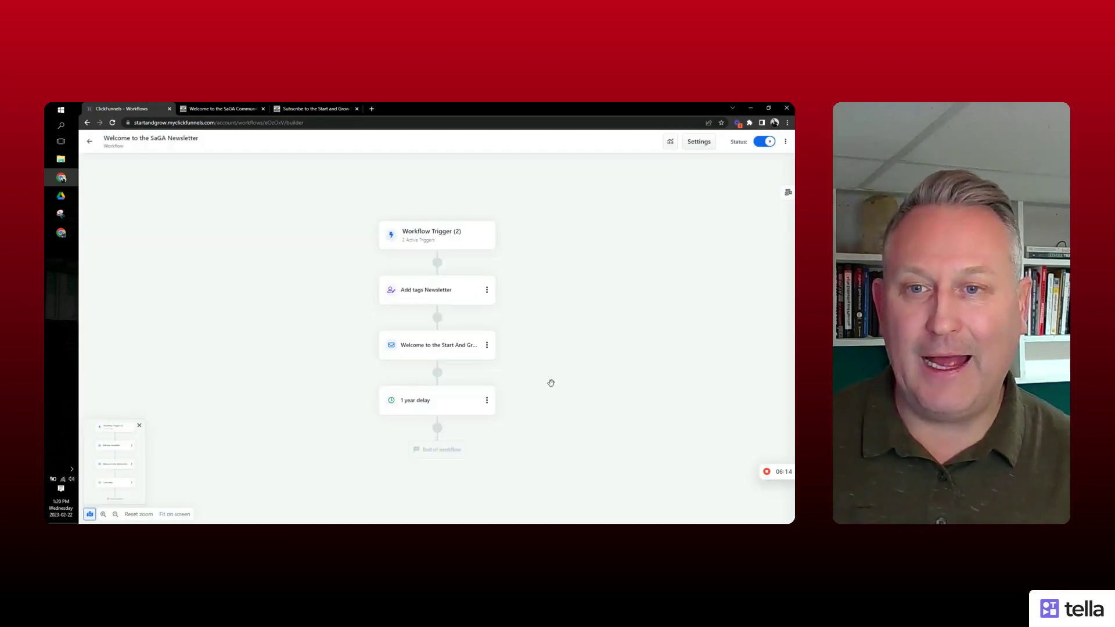
click(432, 298)
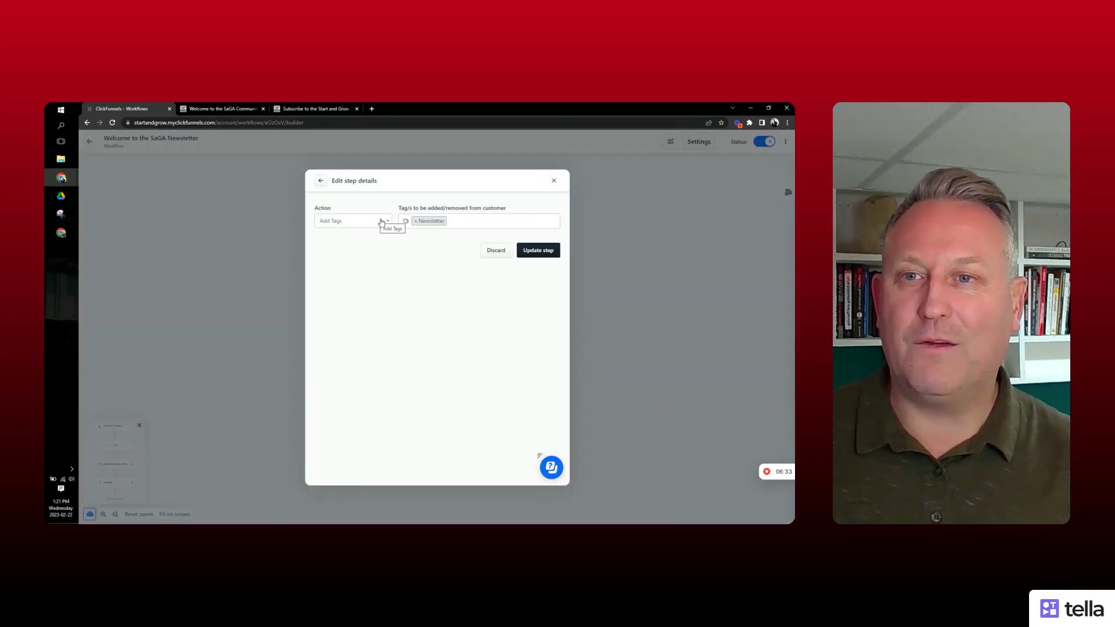
click(383, 222)
click(383, 222)
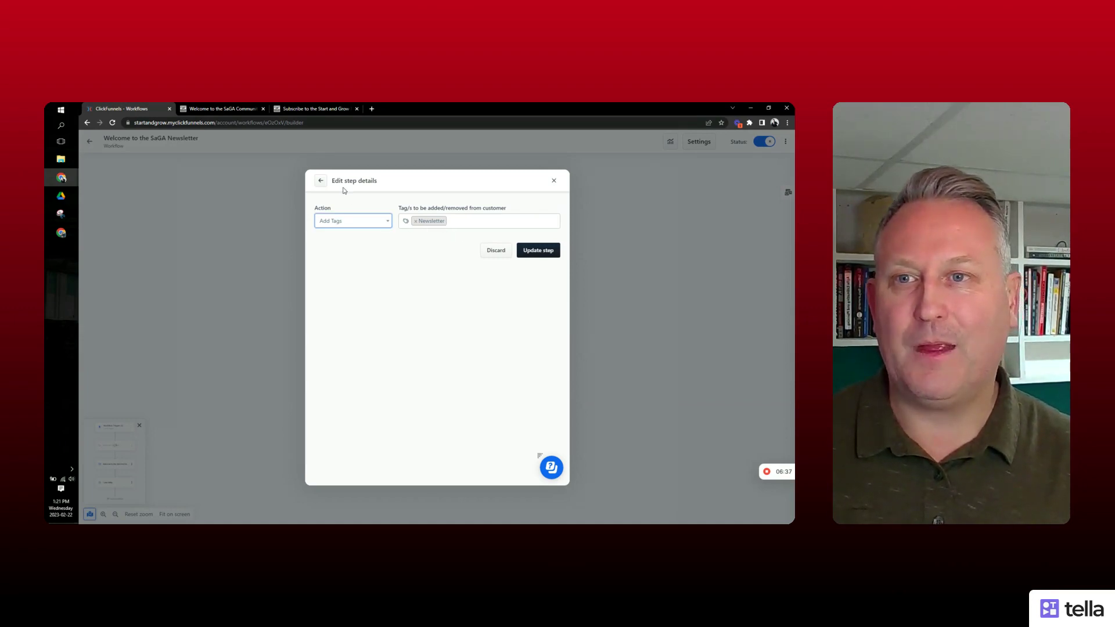
click(320, 180)
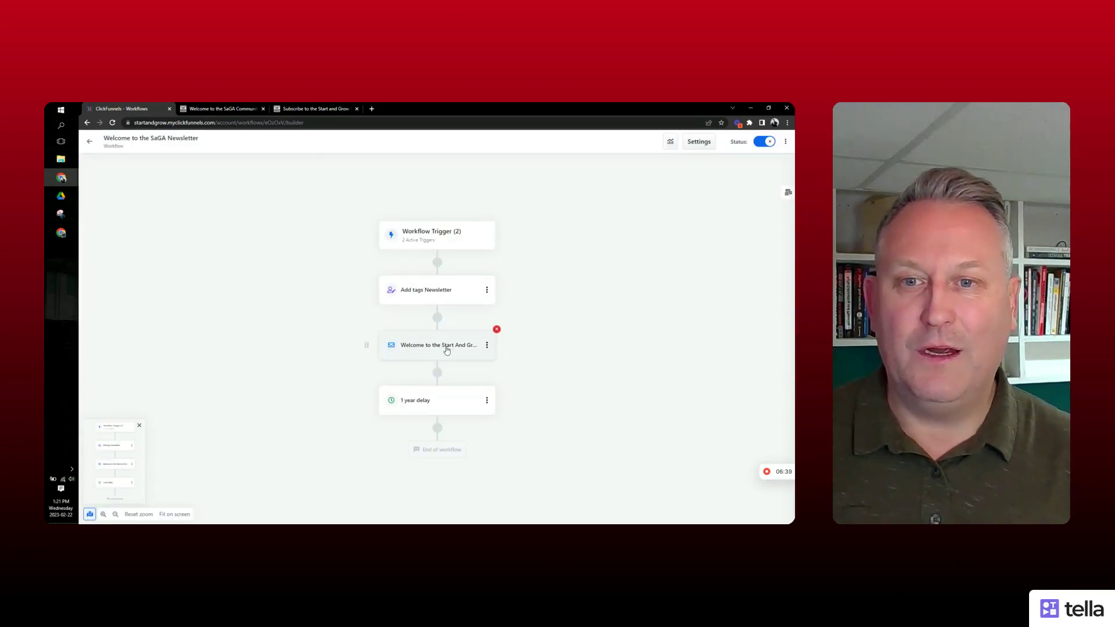
- Open the Welcome to the Start And Grow email step and load its template in the email editor
click(446, 348)
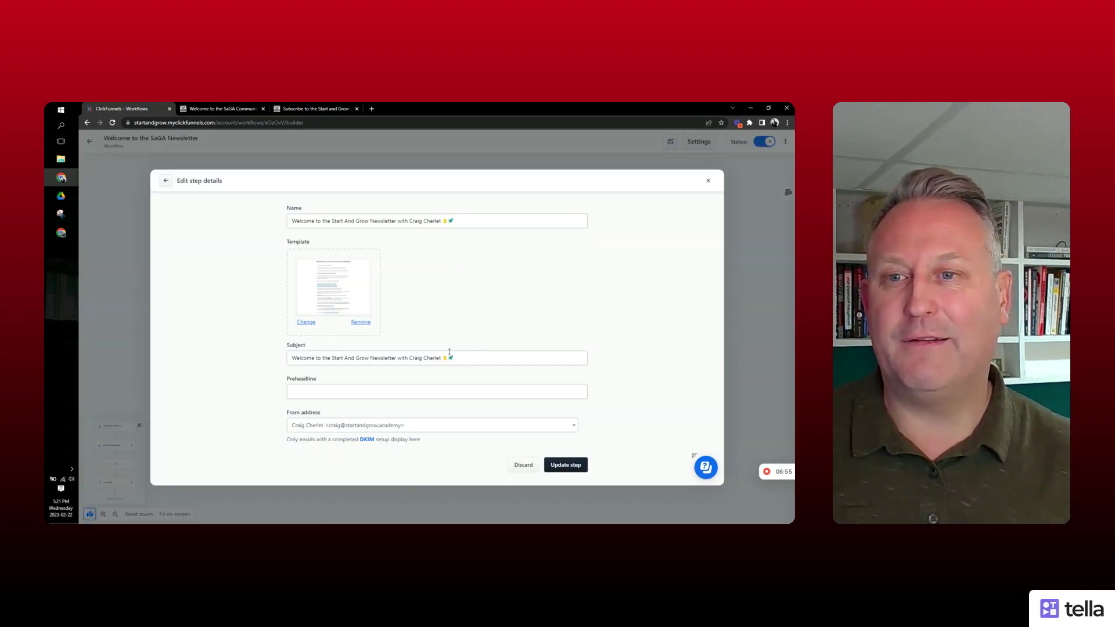
click(337, 290)
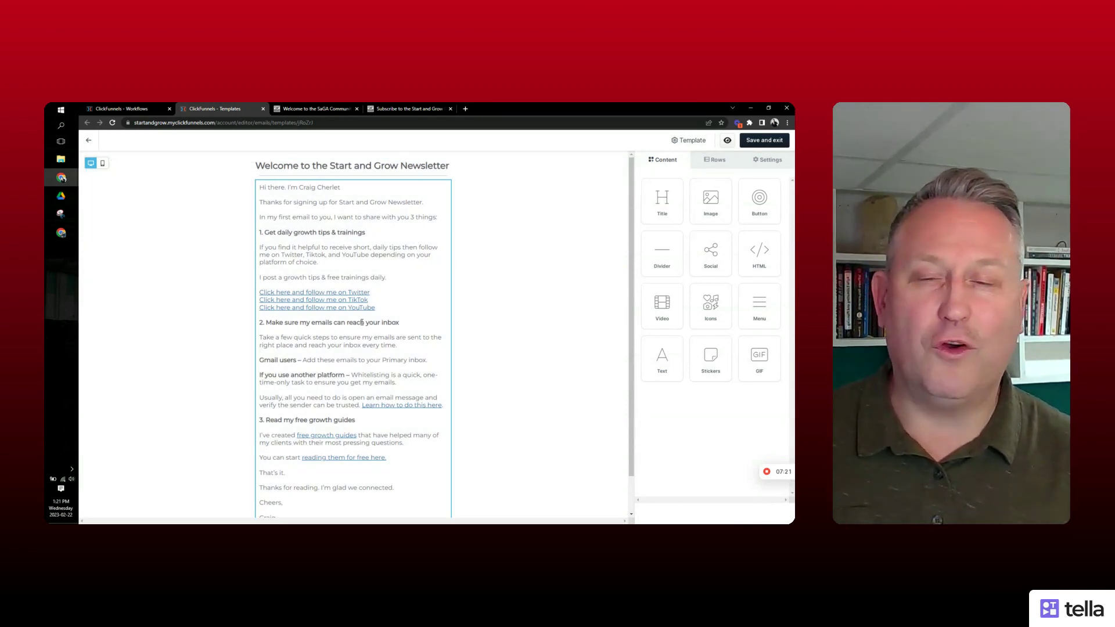
- Read through the 'Welcome to the Start and Grow Newsletter' email, then go back to Email Templates
scroll(360, 264, down, 1)
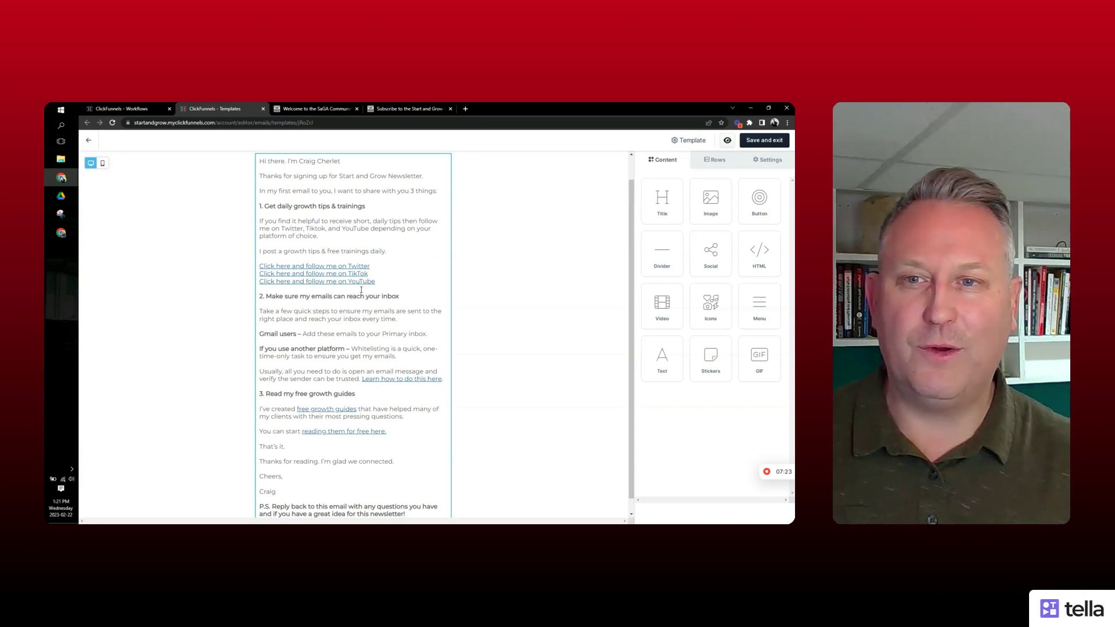
scroll(365, 297, down, 1)
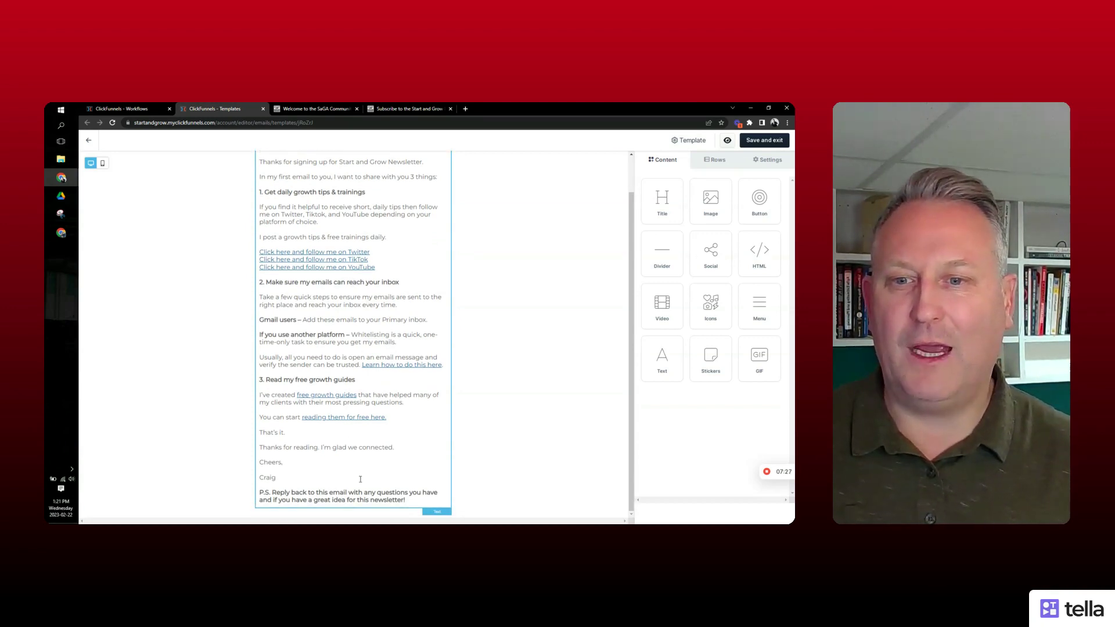
scroll(371, 406, up, 2)
scroll(406, 383, down, 2)
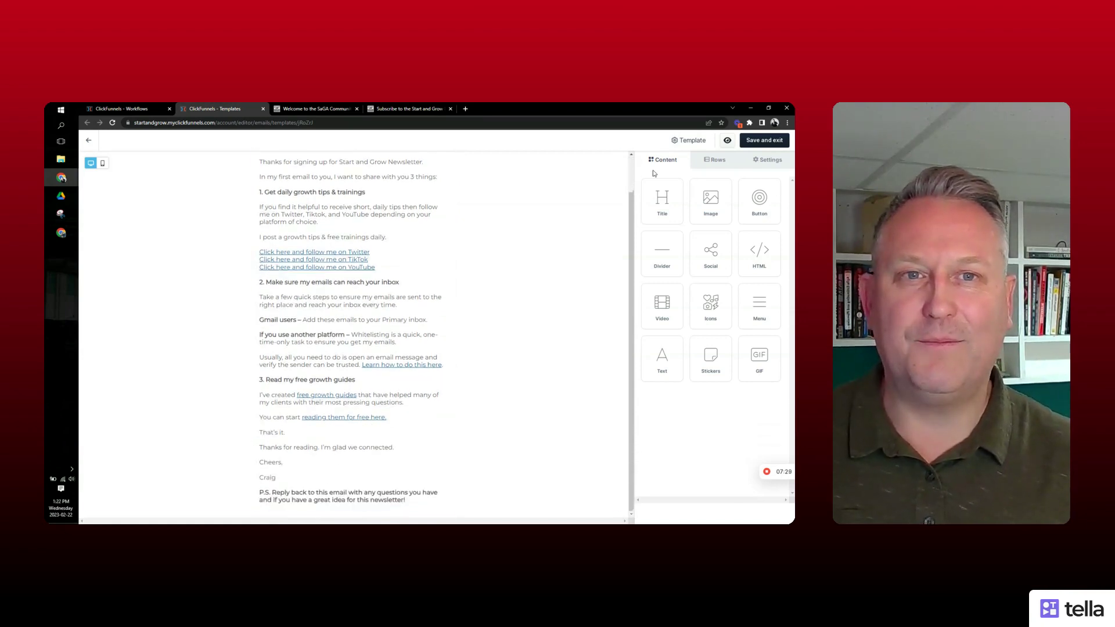
click(88, 142)
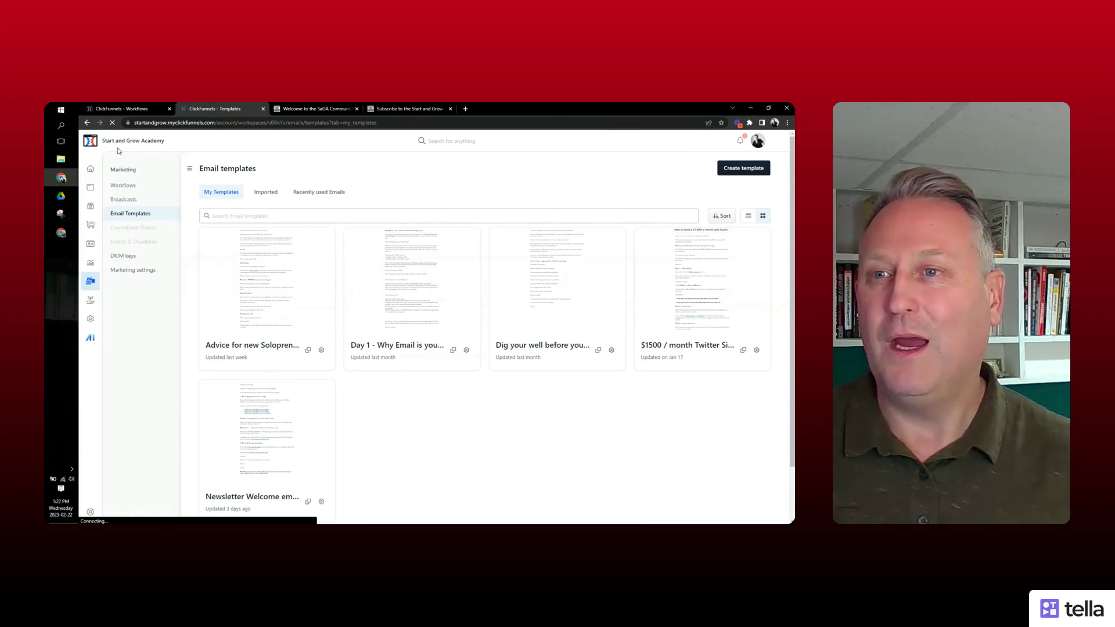
- Switch from the Welcome to the SaGA Community preview tab to the Start and Grow subscribe page tab
click(316, 109)
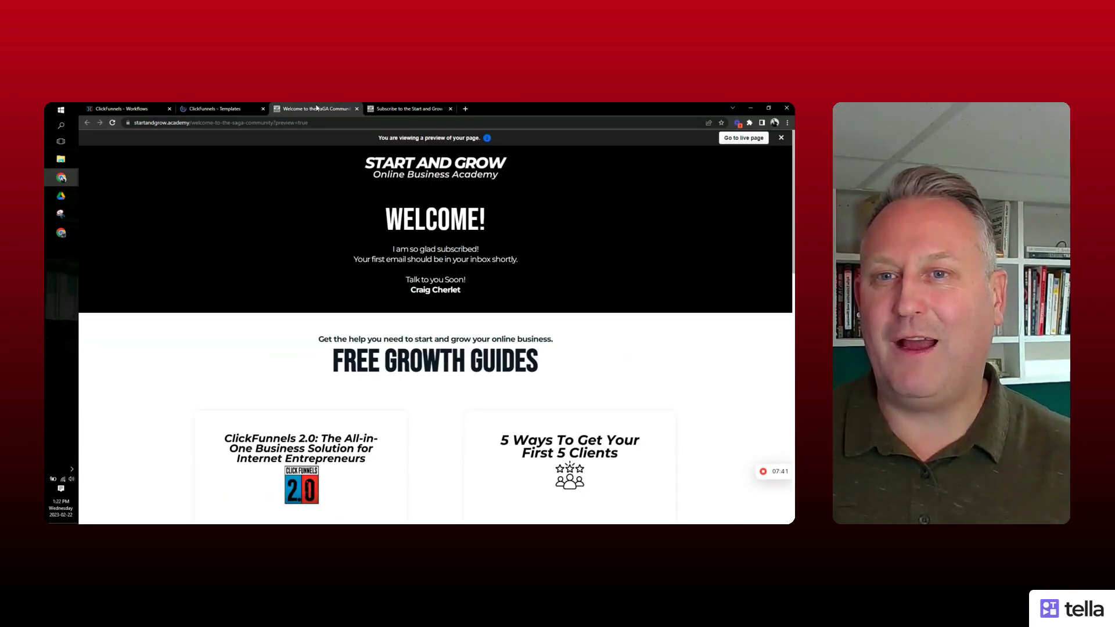
click(404, 110)
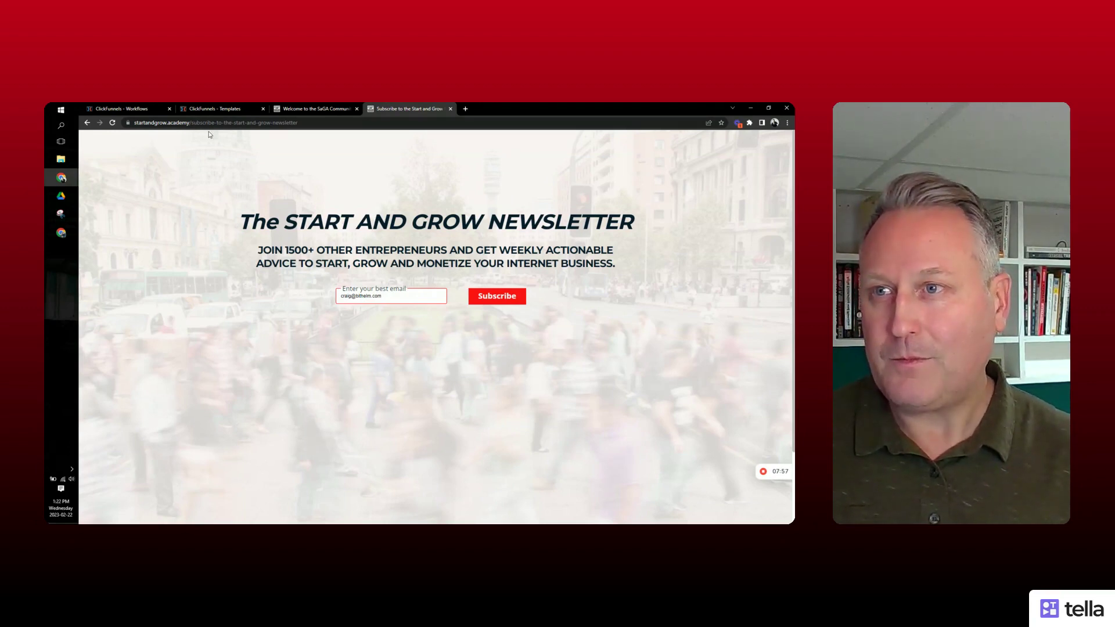
- Return to the Workflows tab and close the welcome email step details
click(147, 109)
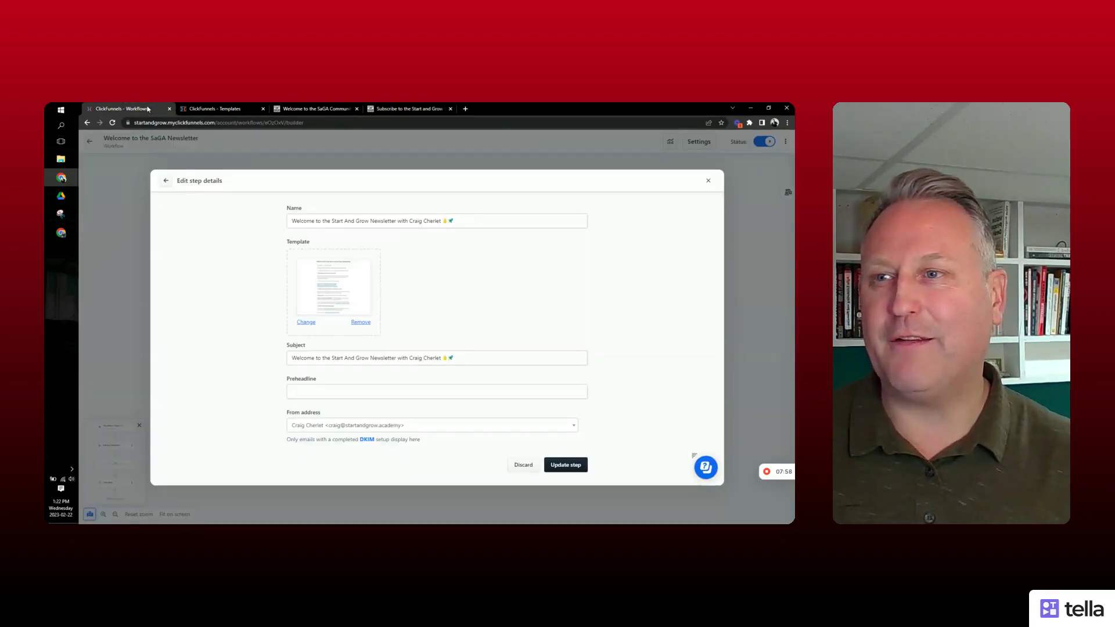
click(166, 181)
click(88, 144)
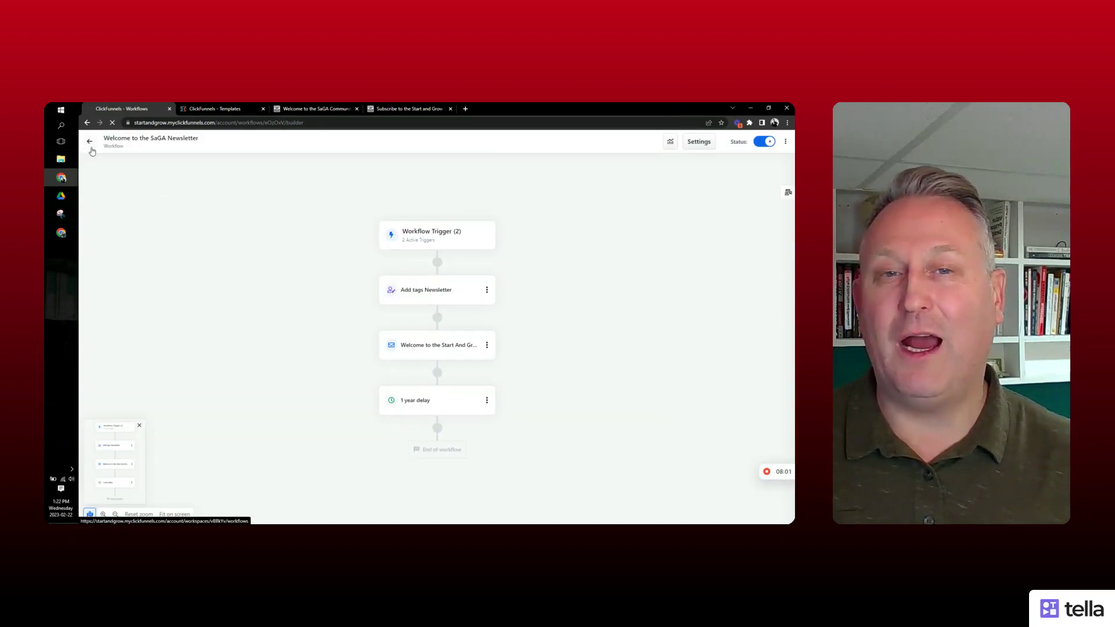